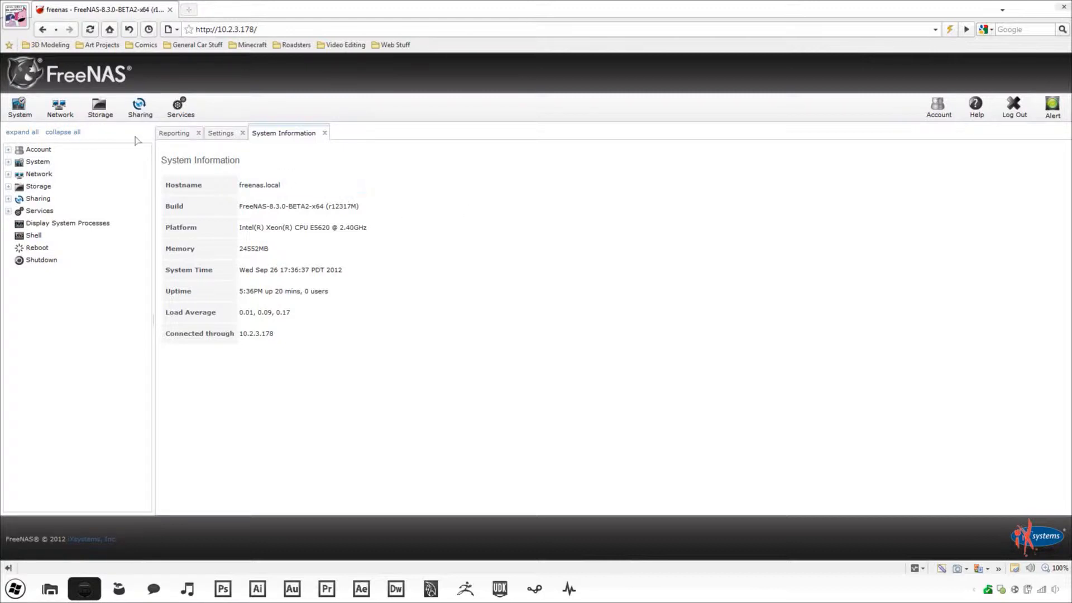
- Open the Storage tab to list the active volumes
{"action": "left_click", "coordinate": [94, 109]}
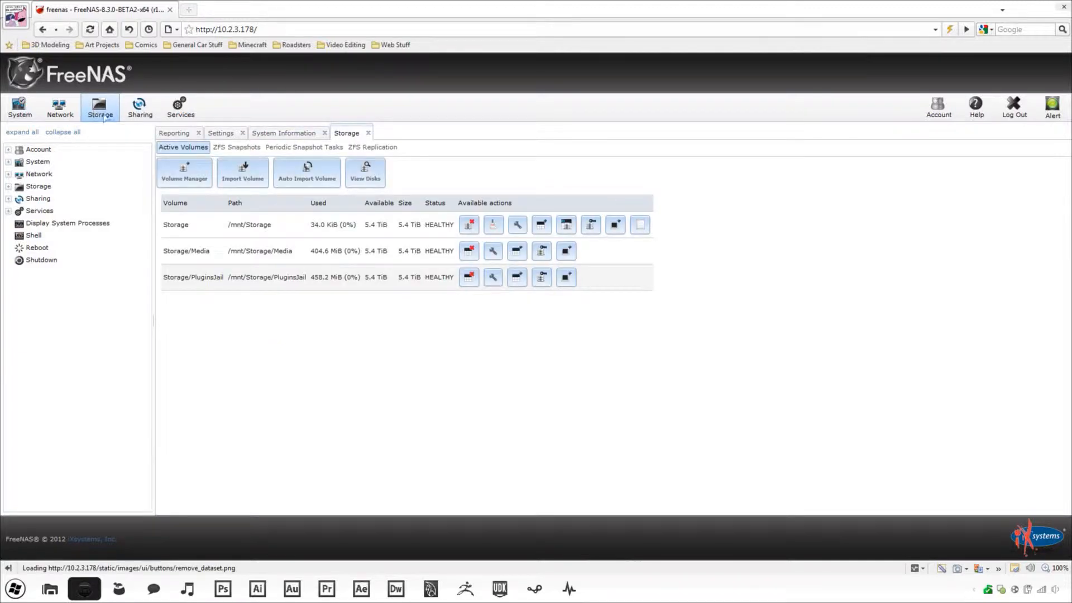
- Make your user account the recursive owner of /mnt/Storage/Media, then go to Services
{"action": "left_click", "coordinate": [539, 257]}
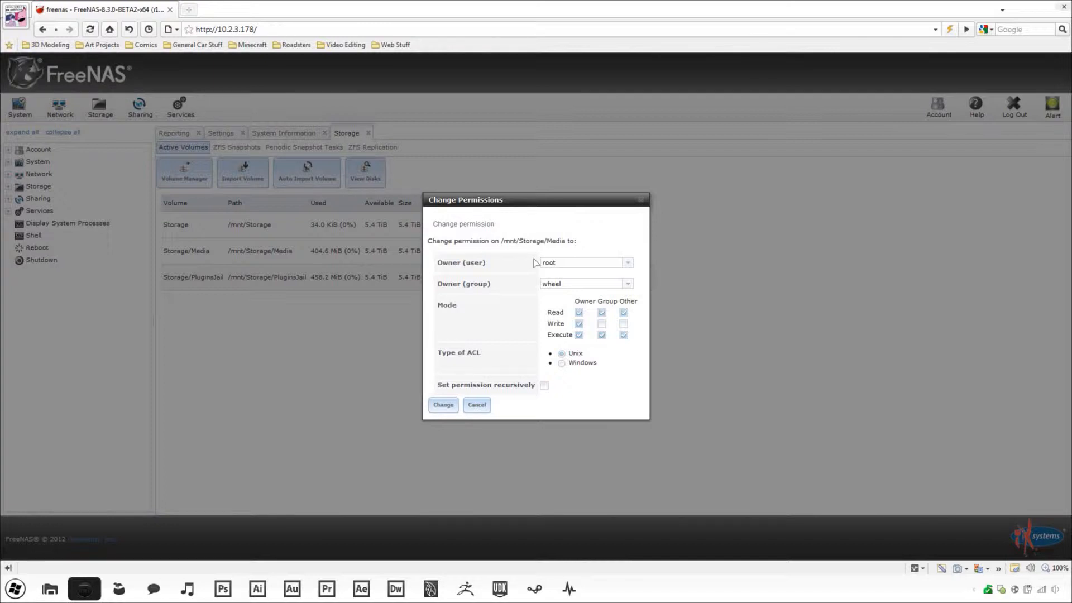
{"action": "left_click", "coordinate": [628, 264]}
{"action": "left_click", "coordinate": [628, 264]}
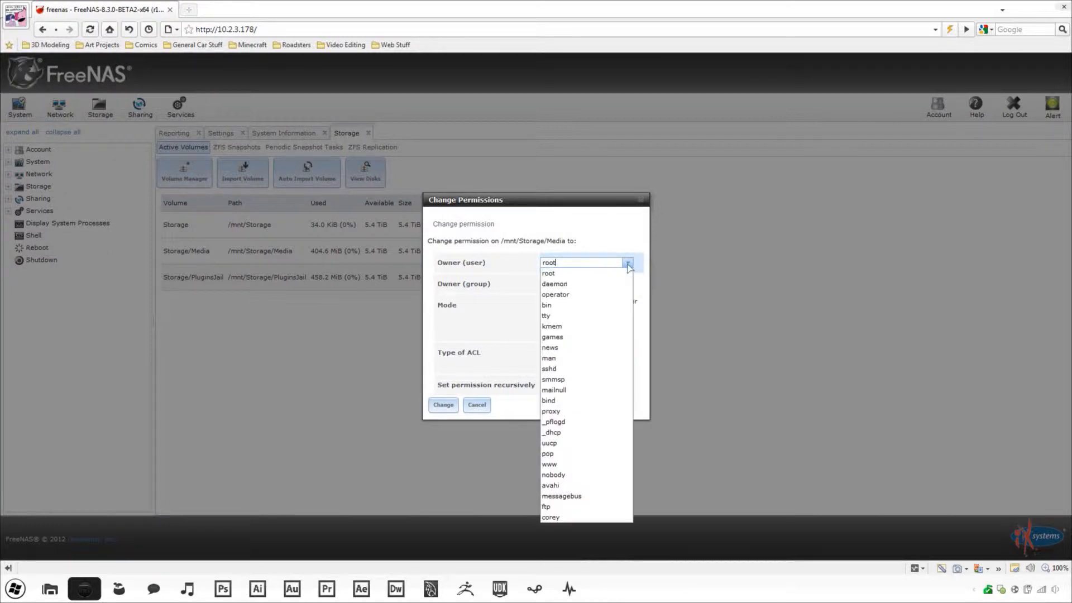
{"action": "left_click", "coordinate": [578, 516]}
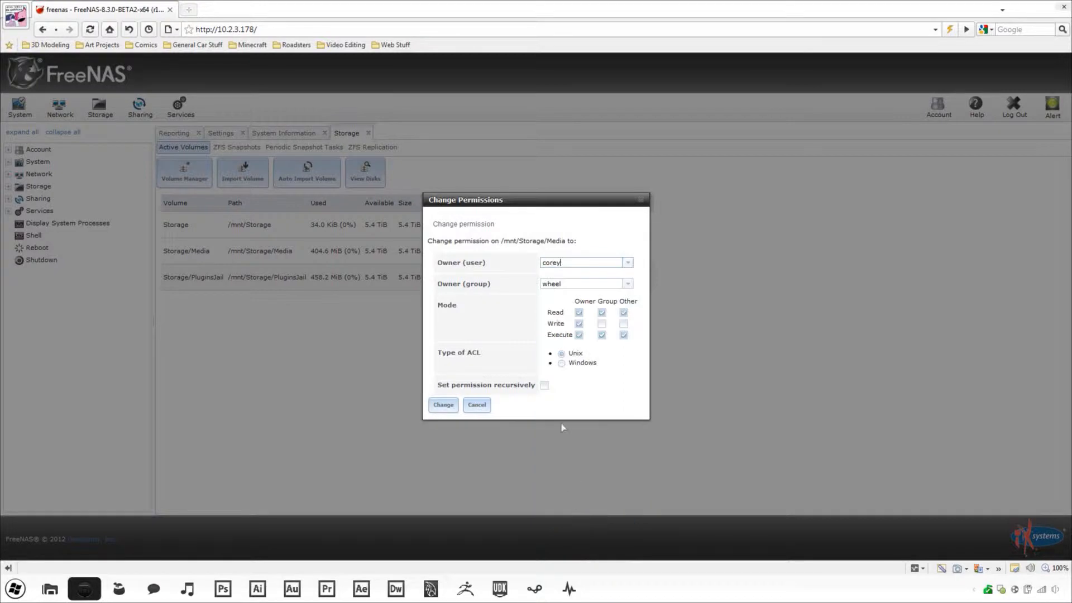
{"action": "left_click", "coordinate": [544, 385]}
{"action": "left_click", "coordinate": [446, 405]}
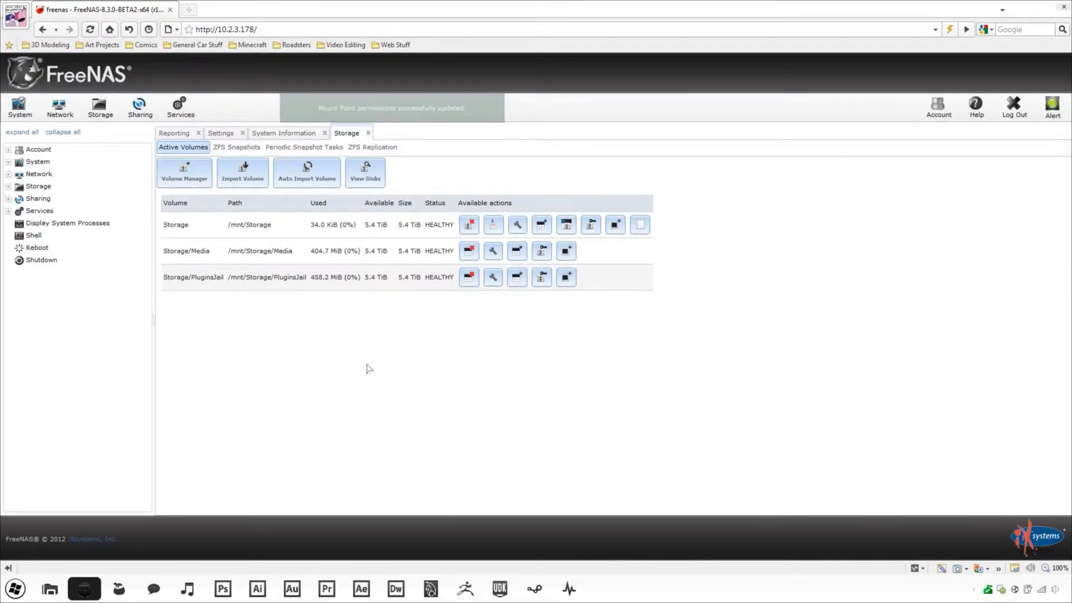
{"action": "left_click", "coordinate": [185, 115]}
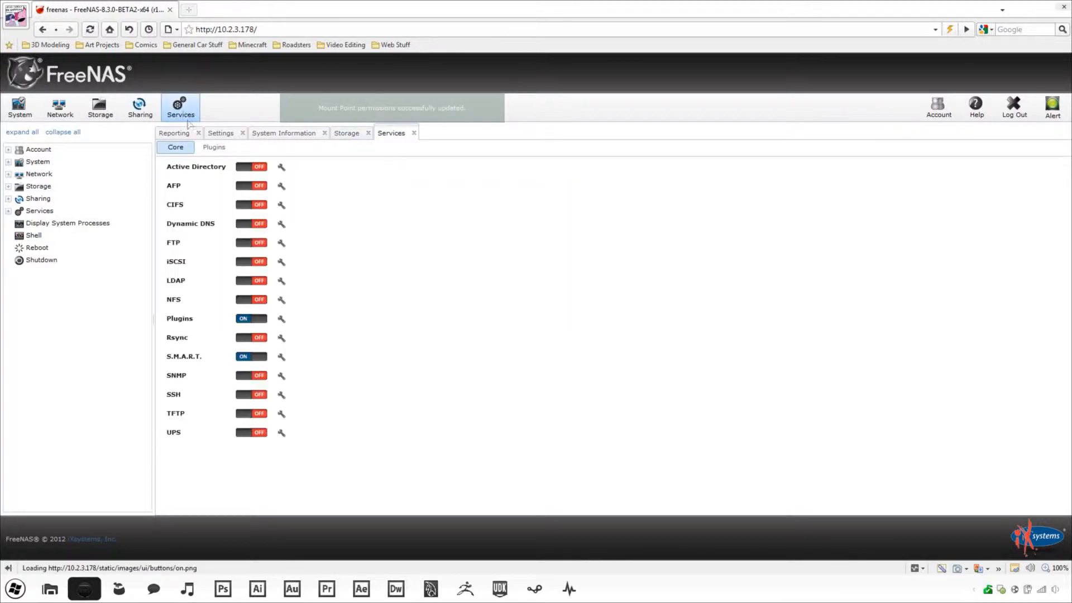
- In CIFS settings, set NetBIOS name 'corey-plugins' and description 'Plugins Video'
{"action": "left_click", "coordinate": [281, 205]}
{"action": "left_click", "coordinate": [560, 191]}
{"action": "double_click", "coordinate": [560, 191]}
{"action": "type", "text": "c"}
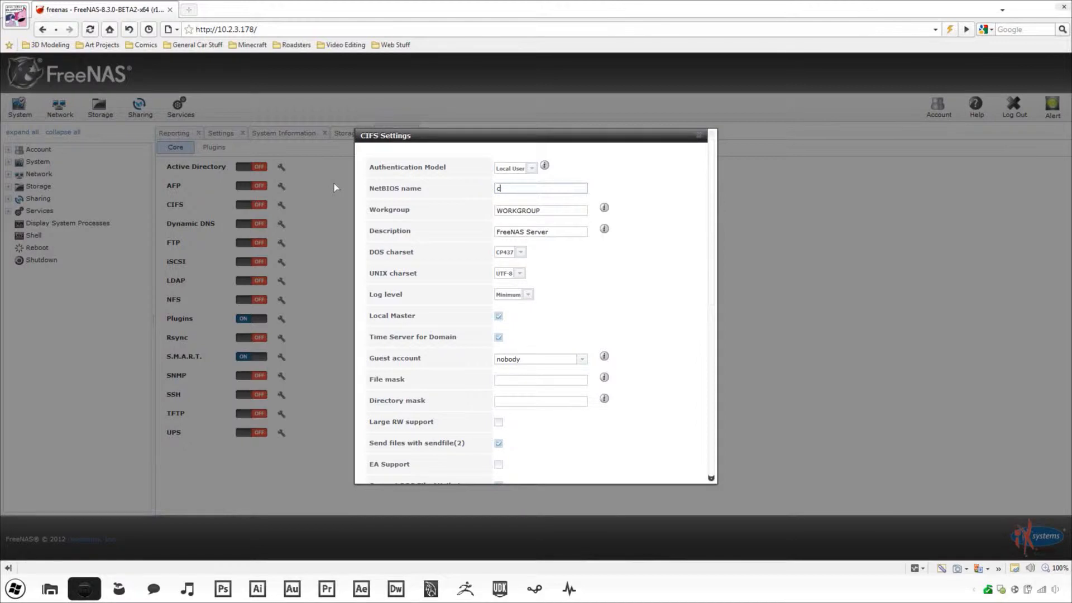
{"action": "type", "text": "orey-plugins"}
{"action": "key", "text": "Tab"}
{"action": "key", "text": "Tab"}
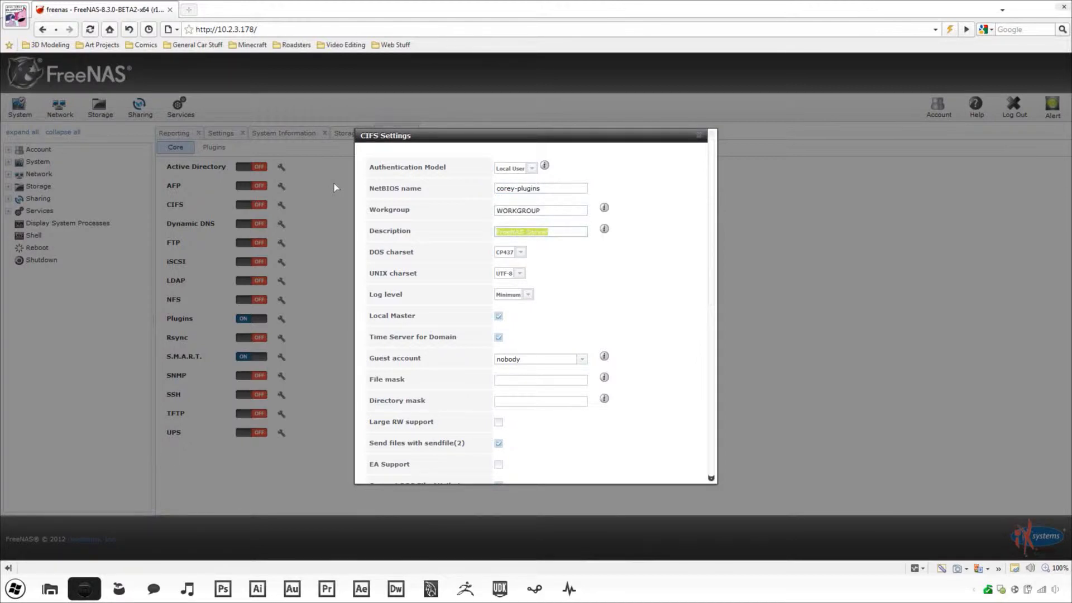
{"action": "type", "text": "Plugins Video"}
- Turn off Local Master and Time Server, make the user the guest account, and save
{"action": "left_click", "coordinate": [499, 316]}
{"action": "left_click", "coordinate": [498, 337]}
{"action": "left_click", "coordinate": [581, 359]}
{"action": "left_click", "coordinate": [571, 351]}
{"action": "scroll", "coordinate": [636, 371], "scroll_direction": "down", "scroll_amount": 10}
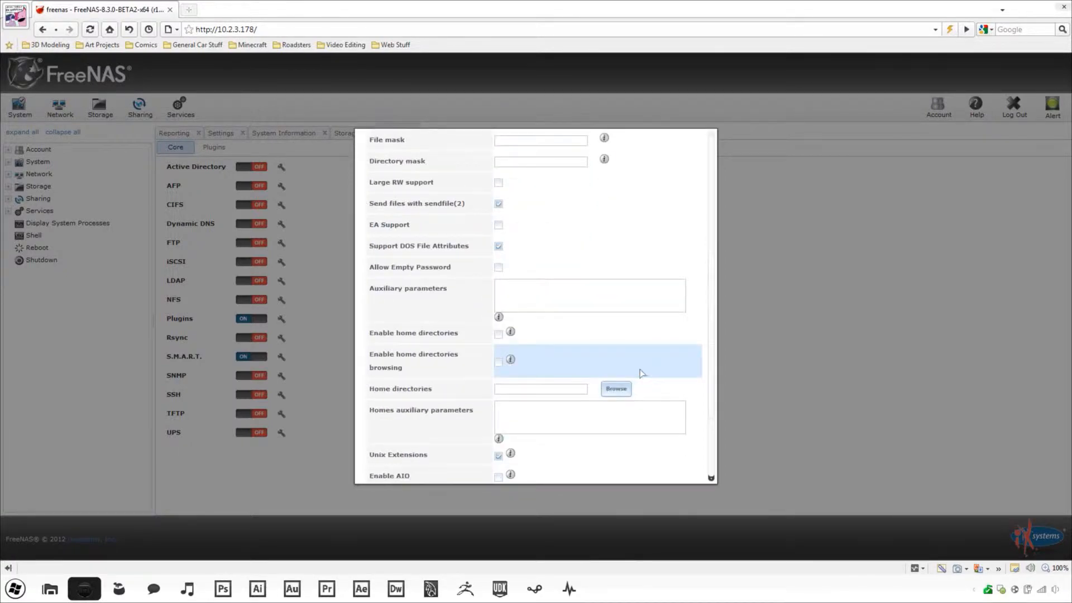
{"action": "left_click", "coordinate": [371, 471]}
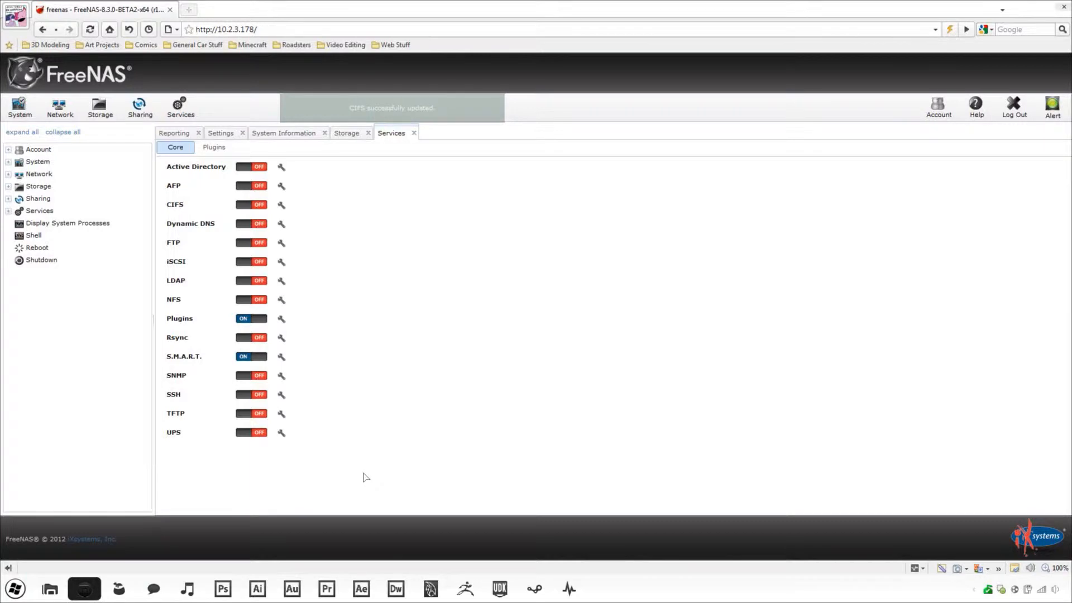
{"action": "left_click", "coordinate": [139, 107]}
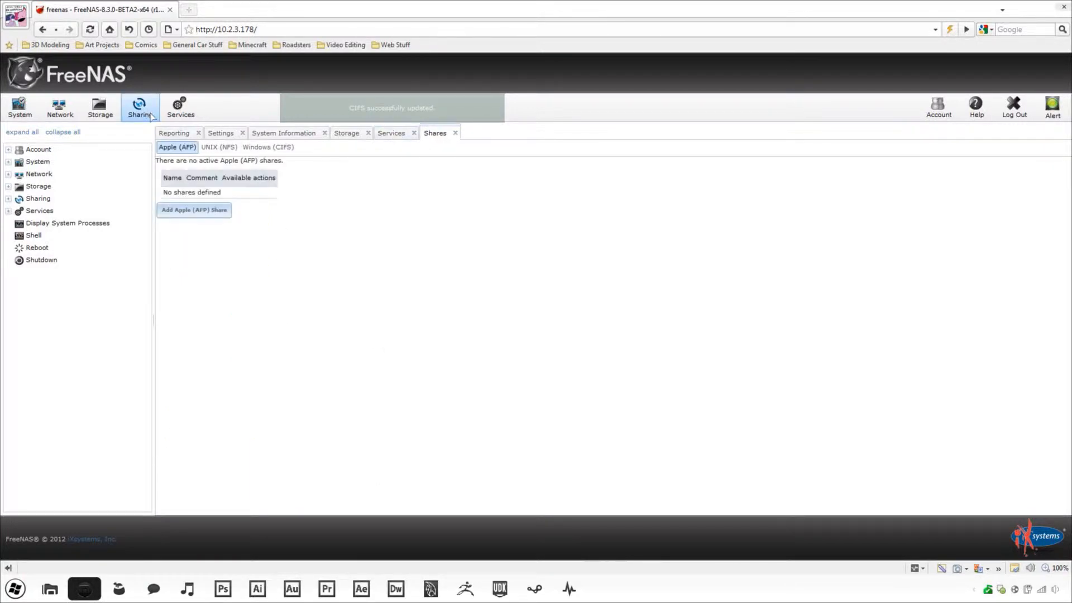
- Add CIFS share 'Pluginshare' for /mnt/Storage/Media with guest access and enable the CIFS service
{"action": "left_click", "coordinate": [260, 146]}
{"action": "left_click", "coordinate": [223, 211]}
{"action": "type", "text": "Pluginshare"}
{"action": "left_click", "coordinate": [648, 244]}
{"action": "left_click", "coordinate": [540, 247]}
{"action": "left_click", "coordinate": [551, 260]}
{"action": "left_click", "coordinate": [588, 272]}
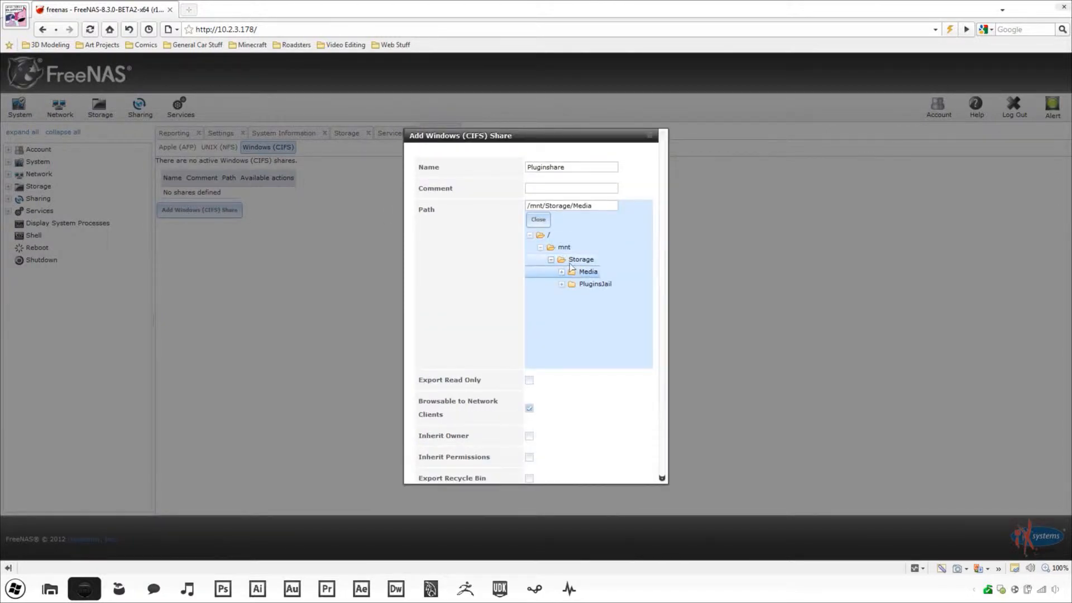
{"action": "left_click", "coordinate": [538, 220]}
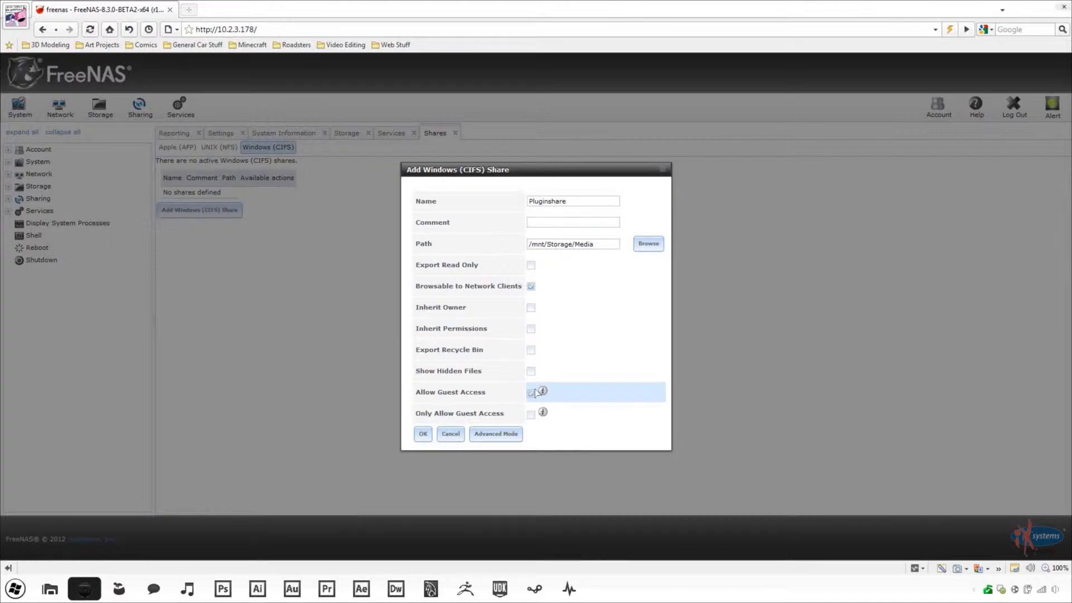
{"action": "left_click", "coordinate": [423, 435]}
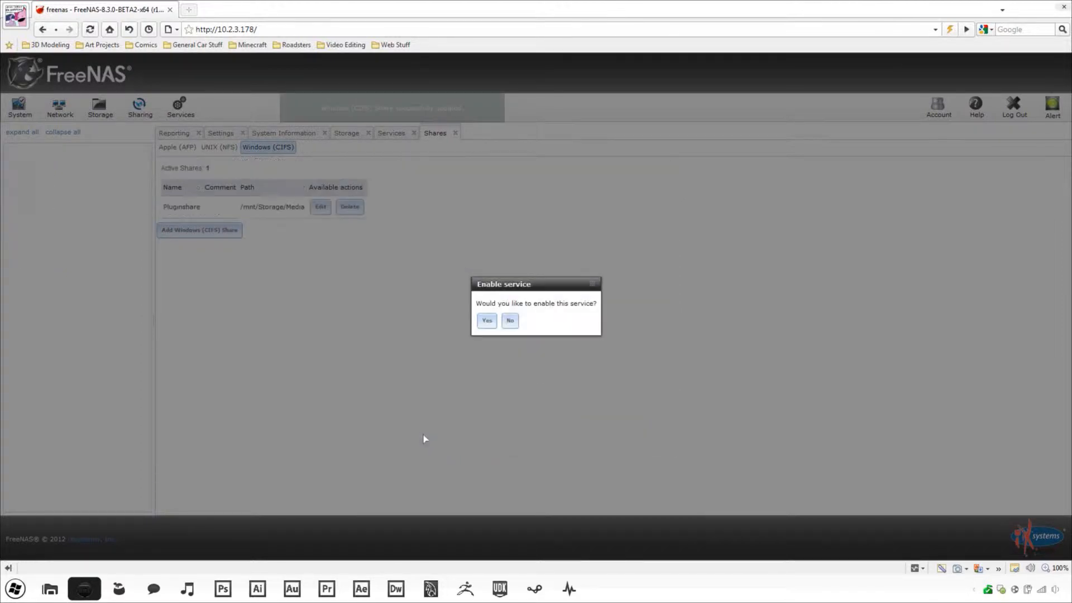
{"action": "left_click", "coordinate": [487, 321]}
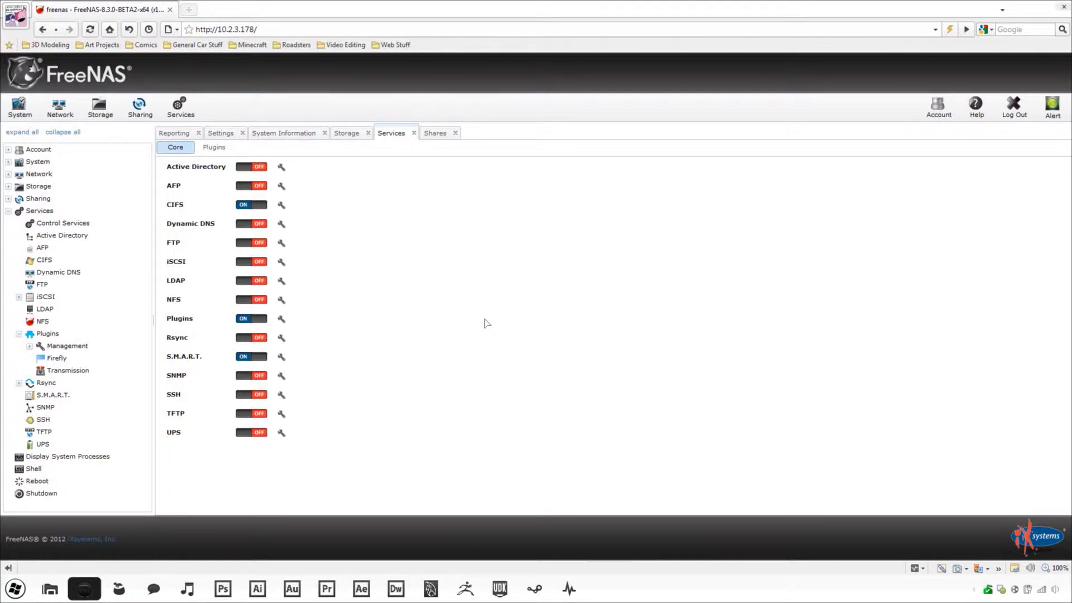
- In Explorer, go to \\corey-plugins, open Pluginshare and create a 'Downloads' folder
{"action": "left_click", "coordinate": [63, 593]}
{"action": "left_click_drag", "start_coordinate": [333, 15], "coordinate": [674, 152]}
{"action": "left_click", "coordinate": [611, 164]}
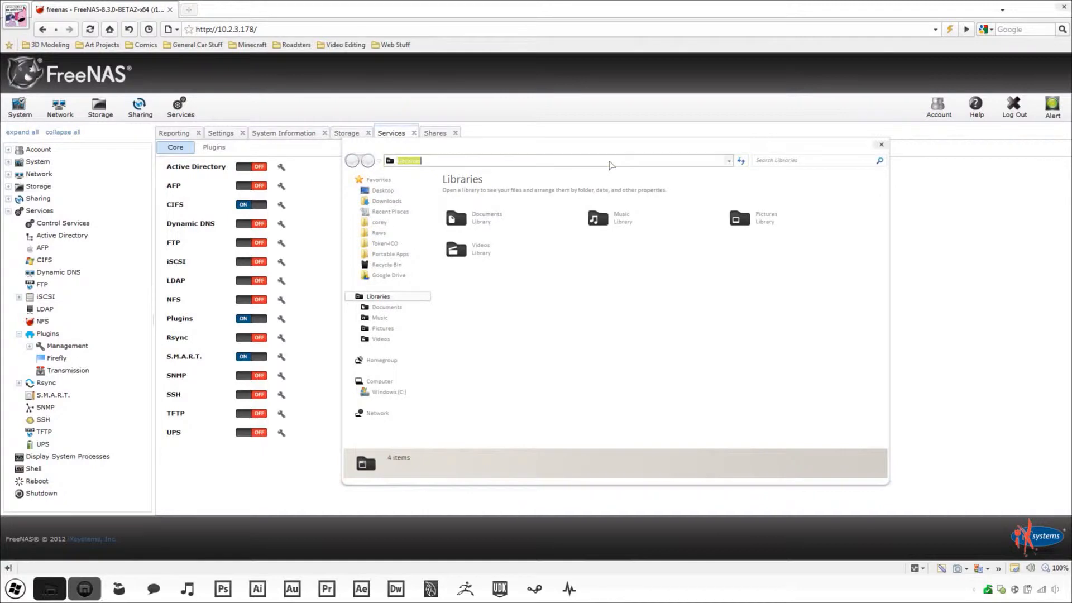
{"action": "type", "text": "\\\\corey-plugins"}
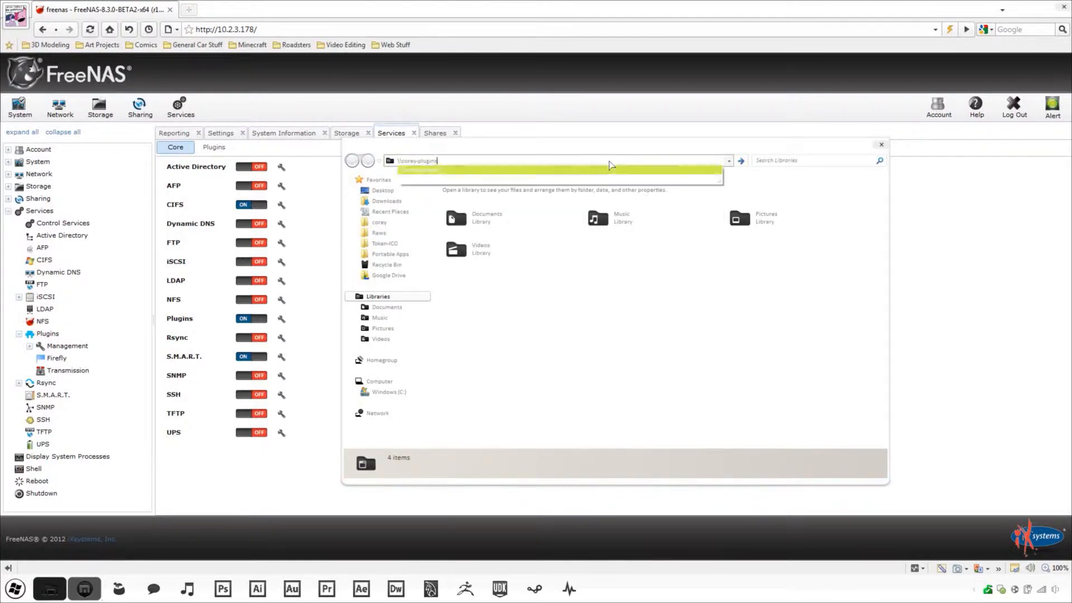
{"action": "key", "text": "Return"}
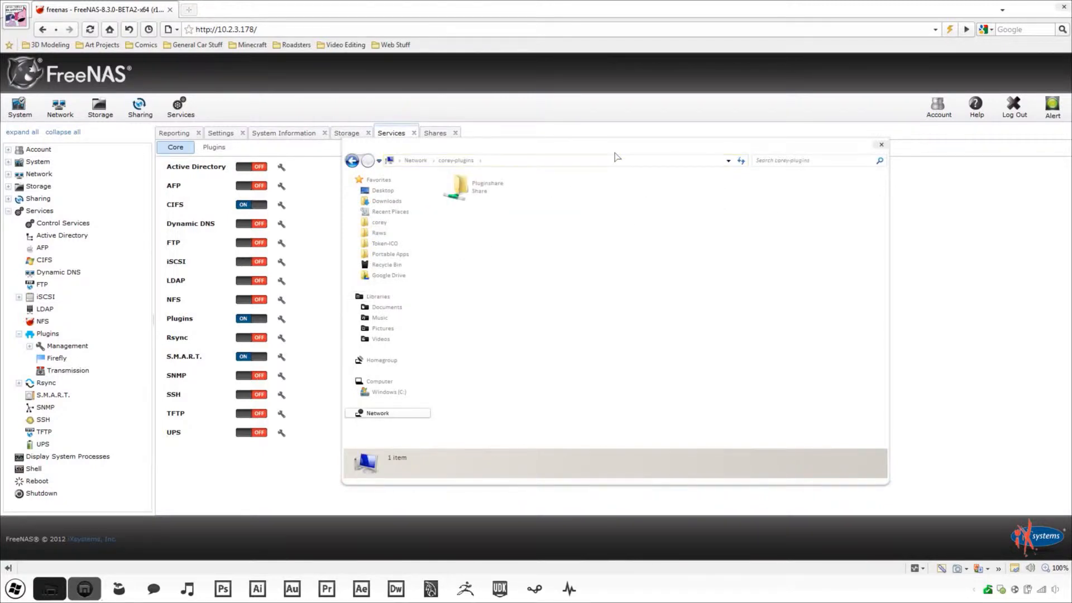
{"action": "double_click", "coordinate": [467, 199]}
{"action": "key", "text": "ctrl+shift+n"}
{"action": "type", "text": "Downloads"}
{"action": "key", "text": "Return"}
- Inside Downloads, create an empty 'transmission.log' file, accepting the extension change
{"action": "double_click", "coordinate": [492, 251]}
{"action": "right_click", "coordinate": [532, 300]}
{"action": "mouse_move", "coordinate": [580, 403]}
{"action": "left_click", "coordinate": [692, 533]}
{"action": "type", "text": "transm"}
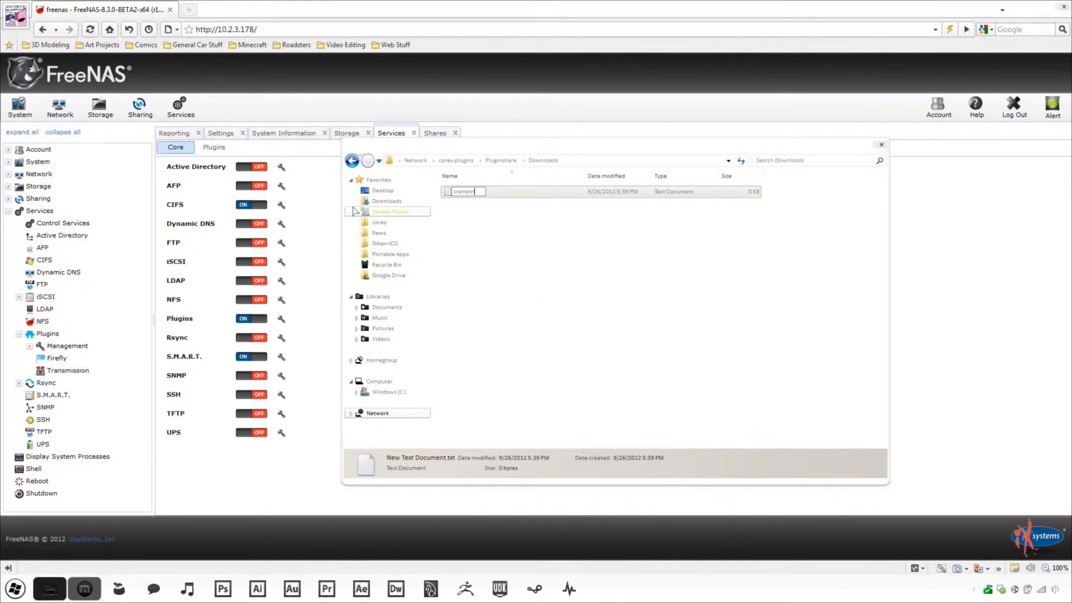
{"action": "type", "text": "ission.log"}
{"action": "key", "text": "Return"}
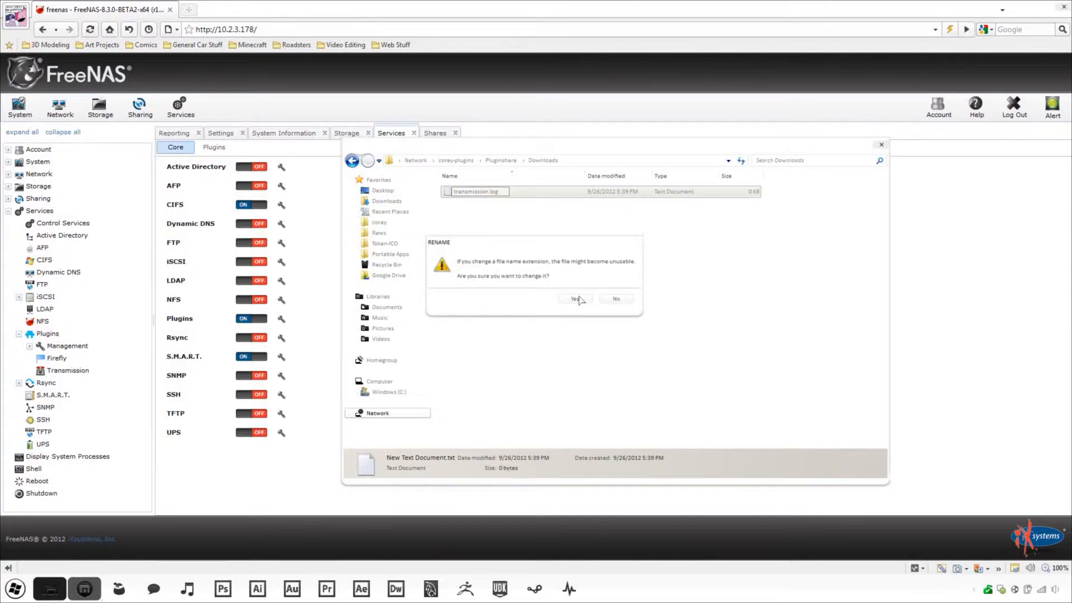
{"action": "left_click", "coordinate": [576, 299]}
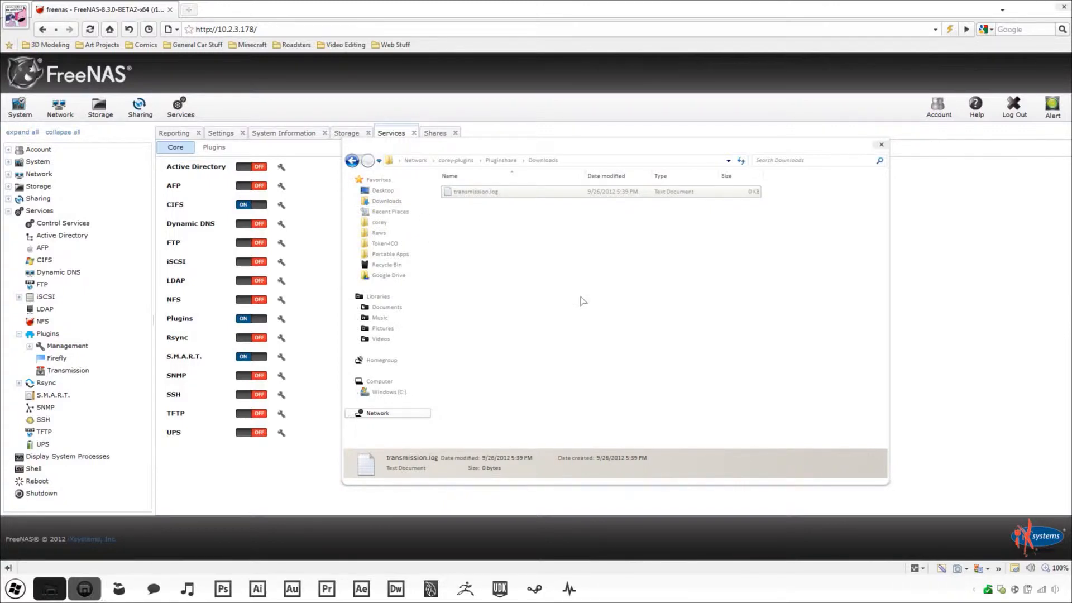
{"action": "left_click", "coordinate": [274, 474]}
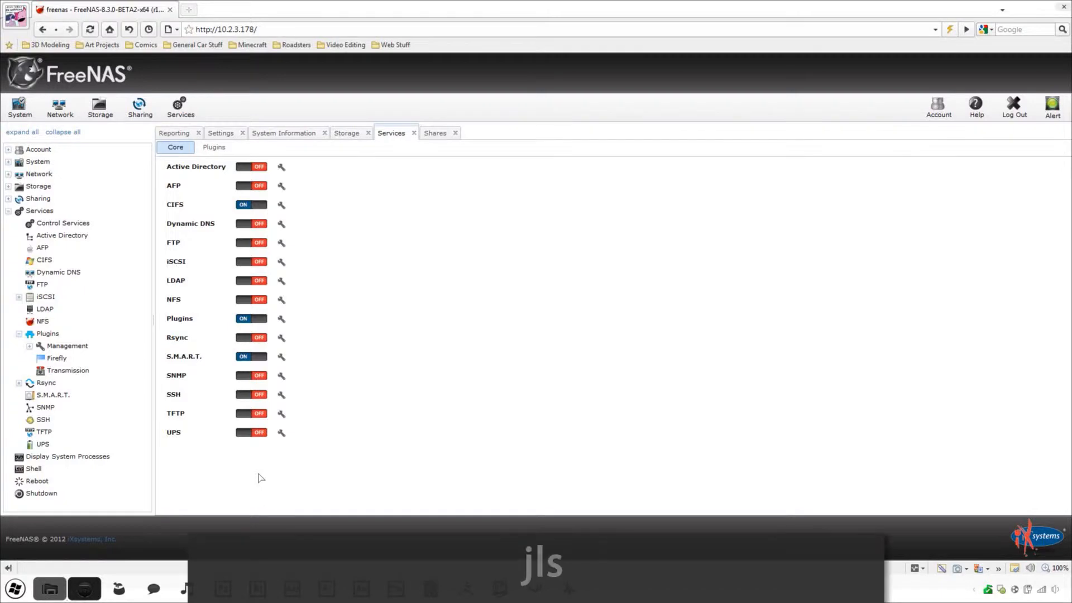
- From the Shell, enter jail 1 with jexec 1 tcsh and run mkdir /usr/Downloads
{"action": "left_click", "coordinate": [78, 472]}
{"action": "type", "text": "jls"}
{"action": "key", "text": "Return"}
{"action": "type", "text": "j"}
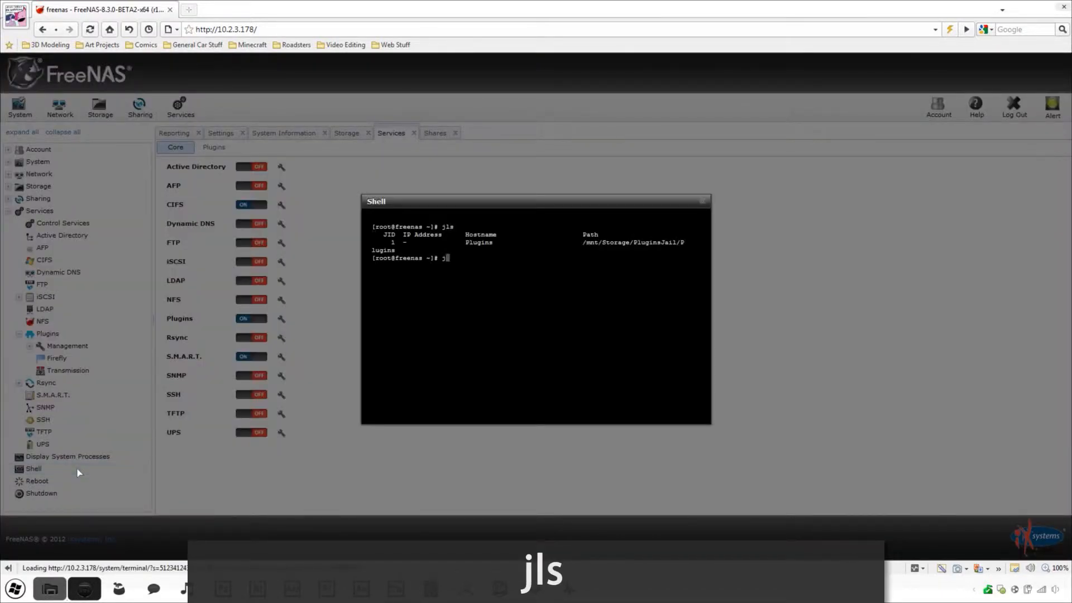
{"action": "type", "text": "exec 1 tcsh"}
{"action": "key", "text": "Return"}
{"action": "type", "text": "mkdir /usr/Downloads"}
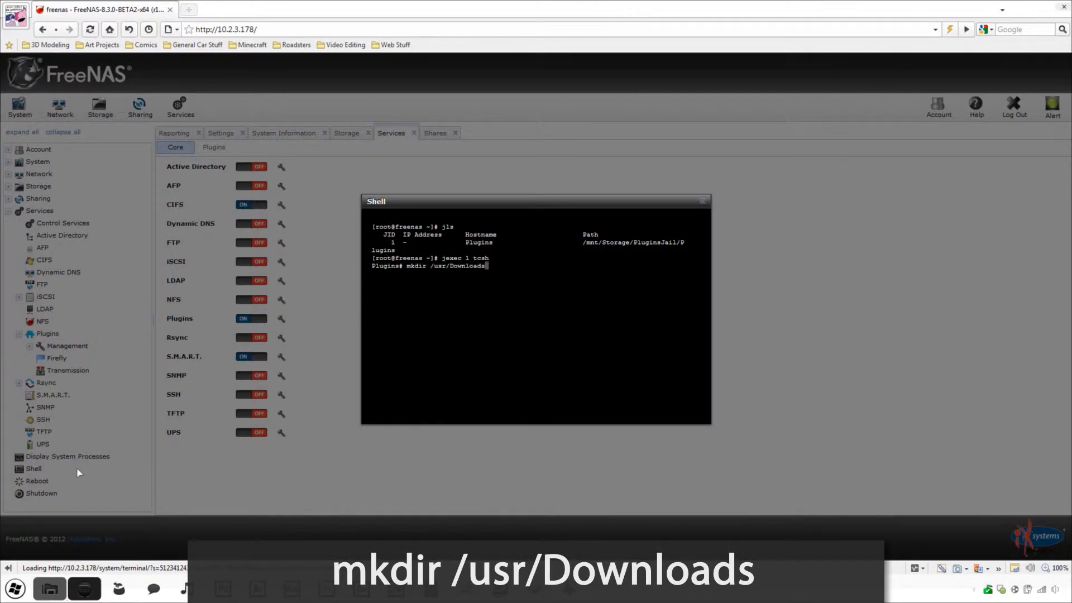
{"action": "key", "text": "Return"}
{"action": "left_click", "coordinate": [702, 201]}
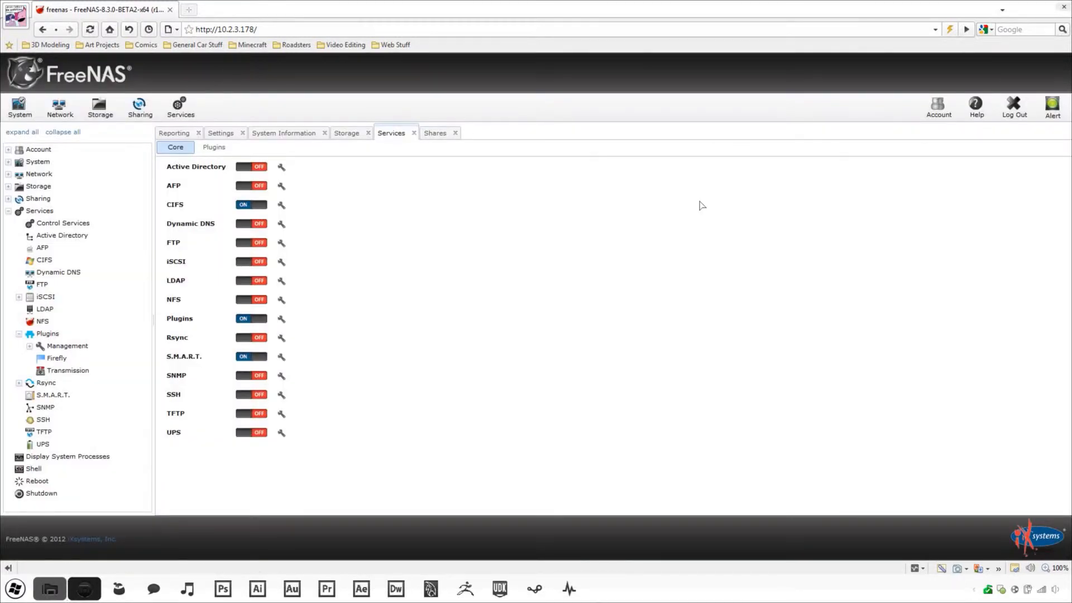
- Start a new mount point with source /mnt/Storage/Media/Downloads
{"action": "left_click", "coordinate": [221, 148]}
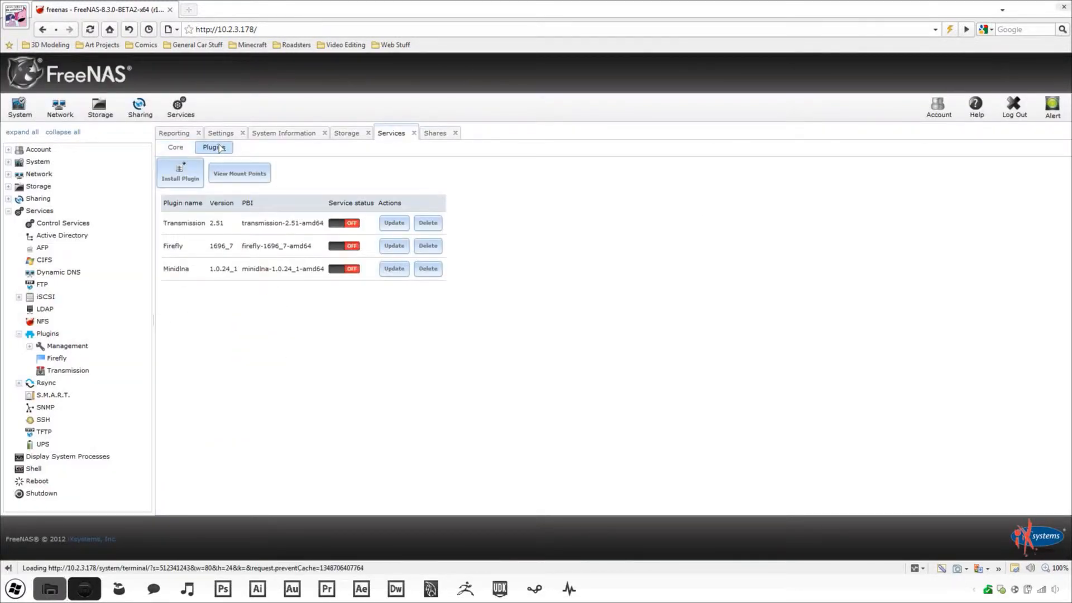
{"action": "left_click", "coordinate": [239, 173]}
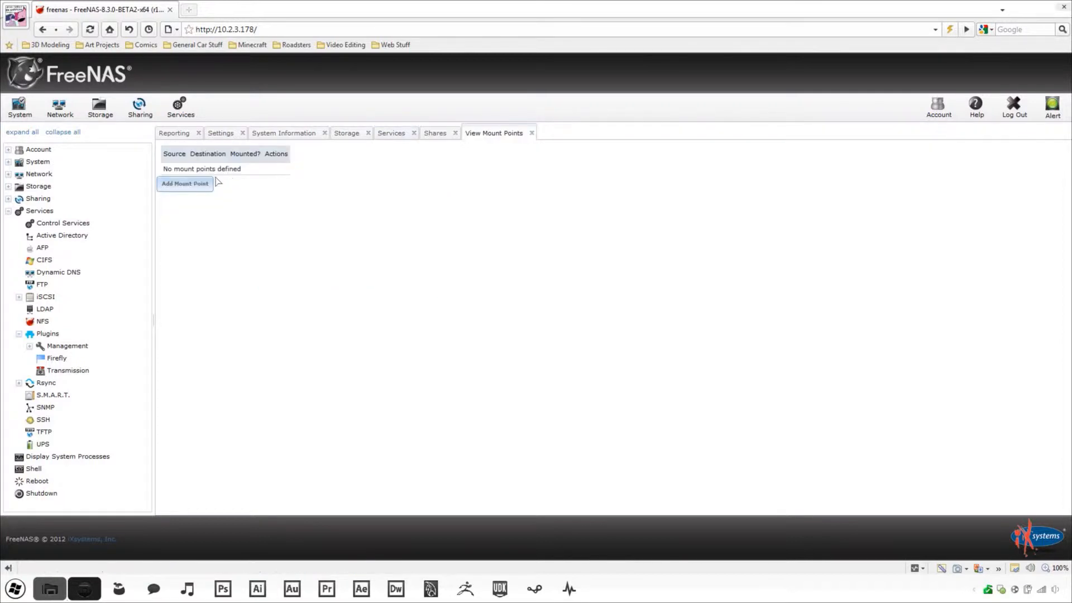
{"action": "left_click", "coordinate": [203, 184]}
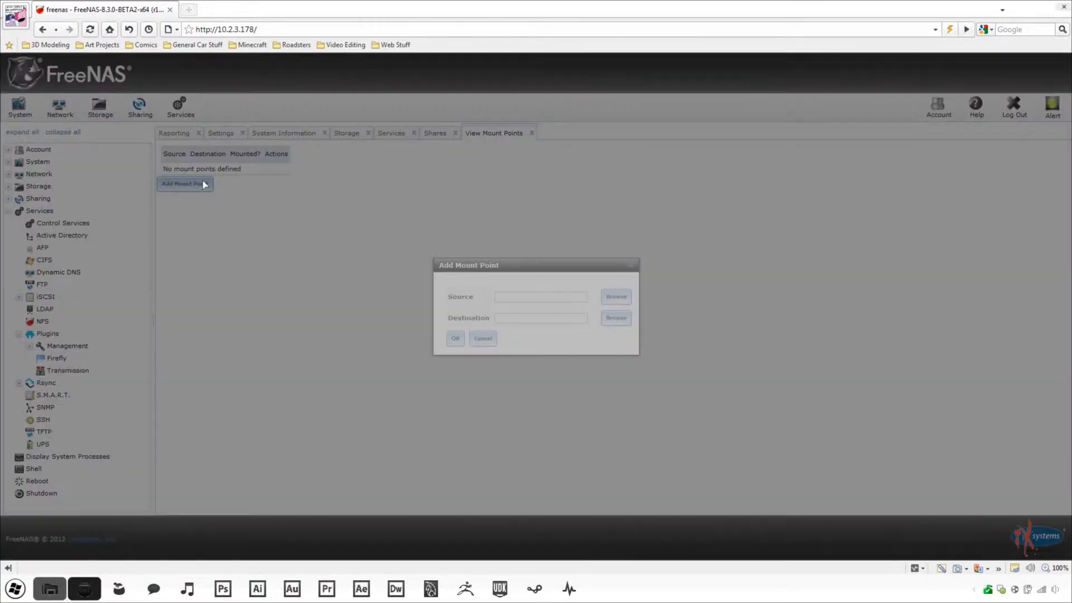
{"action": "left_click", "coordinate": [615, 296]}
{"action": "left_click", "coordinate": [509, 255]}
{"action": "left_click", "coordinate": [519, 267]}
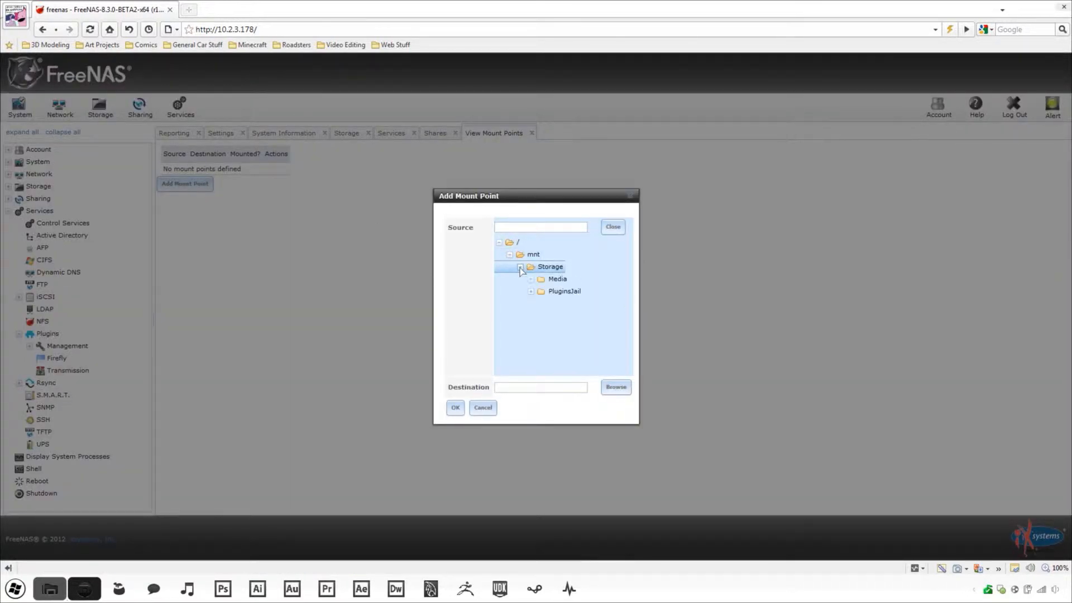
{"action": "left_click", "coordinate": [531, 279]}
{"action": "left_click", "coordinate": [563, 291]}
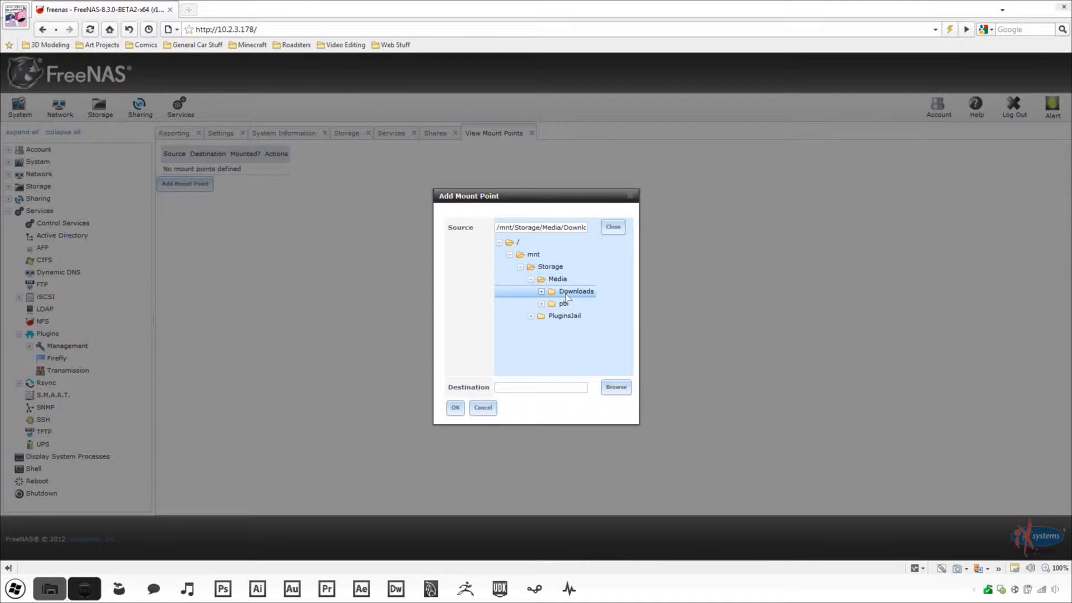
{"action": "left_click", "coordinate": [613, 226]}
- Set the mount destination to /usr/Downloads and save the mount point
{"action": "left_click", "coordinate": [608, 318]}
{"action": "scroll", "coordinate": [519, 334], "scroll_direction": "down", "scroll_amount": 5}
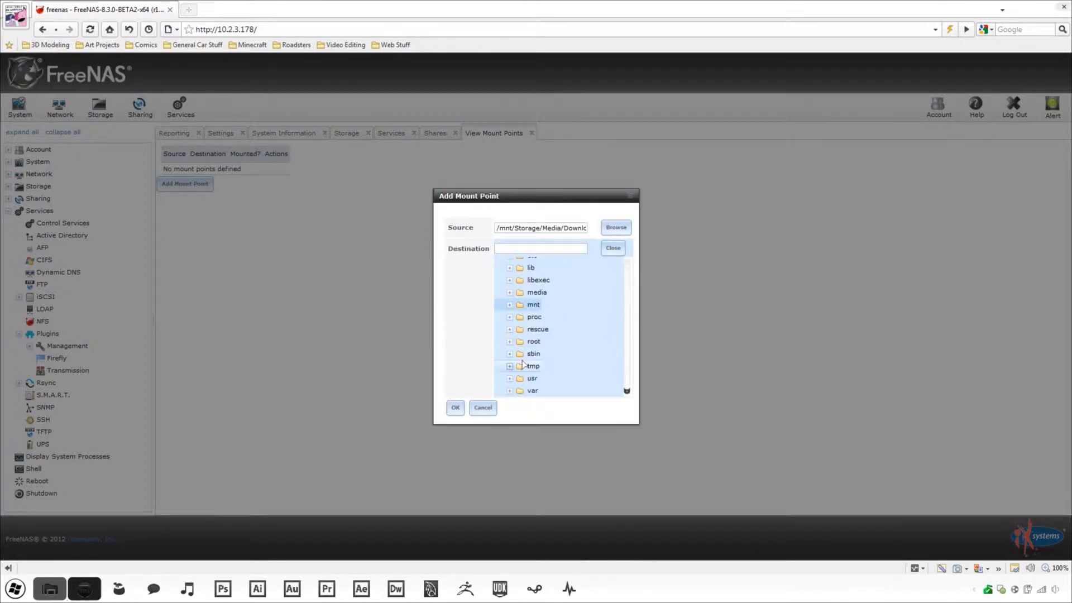
{"action": "left_click", "coordinate": [509, 379]}
{"action": "scroll", "coordinate": [550, 385], "scroll_direction": "down", "scroll_amount": 1}
{"action": "left_click", "coordinate": [550, 375]}
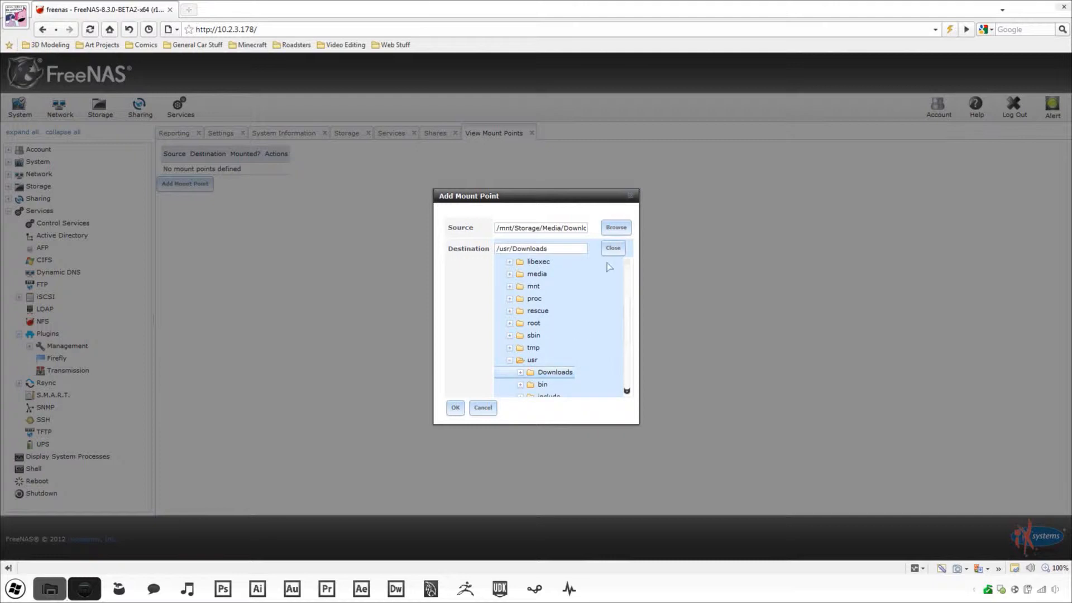
{"action": "left_click", "coordinate": [613, 248]}
{"action": "left_click", "coordinate": [455, 338]}
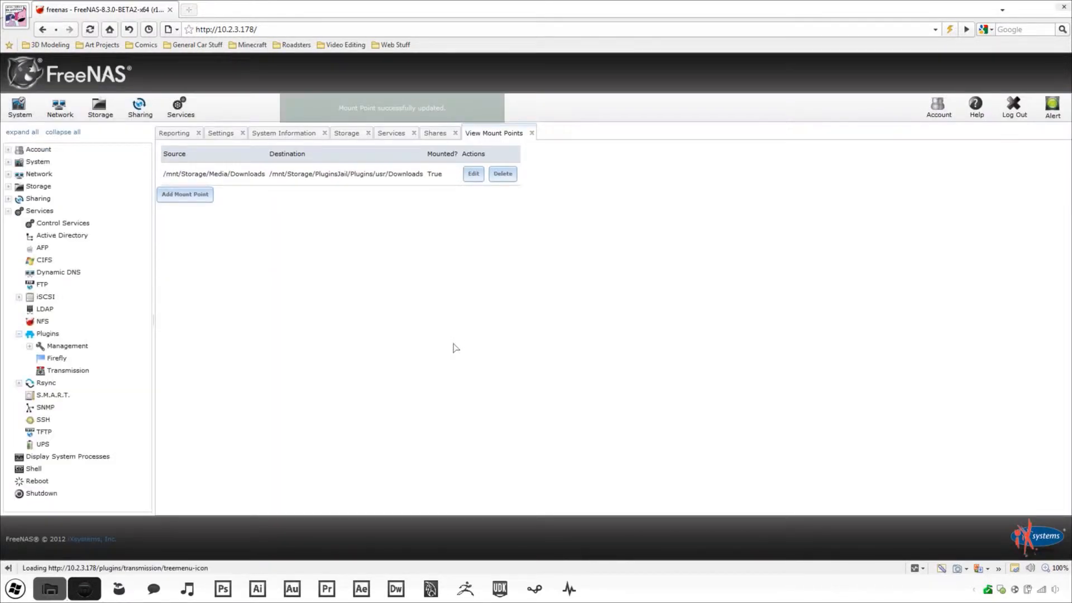
{"action": "left_click", "coordinate": [84, 469]}
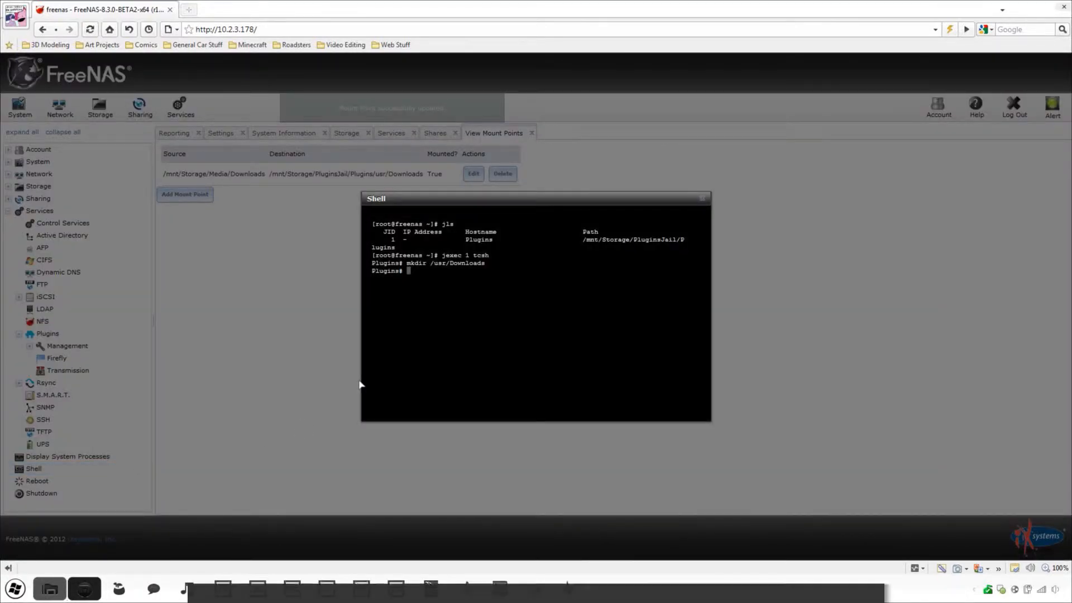
- Run chown 1001:transmission and chmod 775 on /usr/Downloads/
{"action": "type", "text": "chown "}
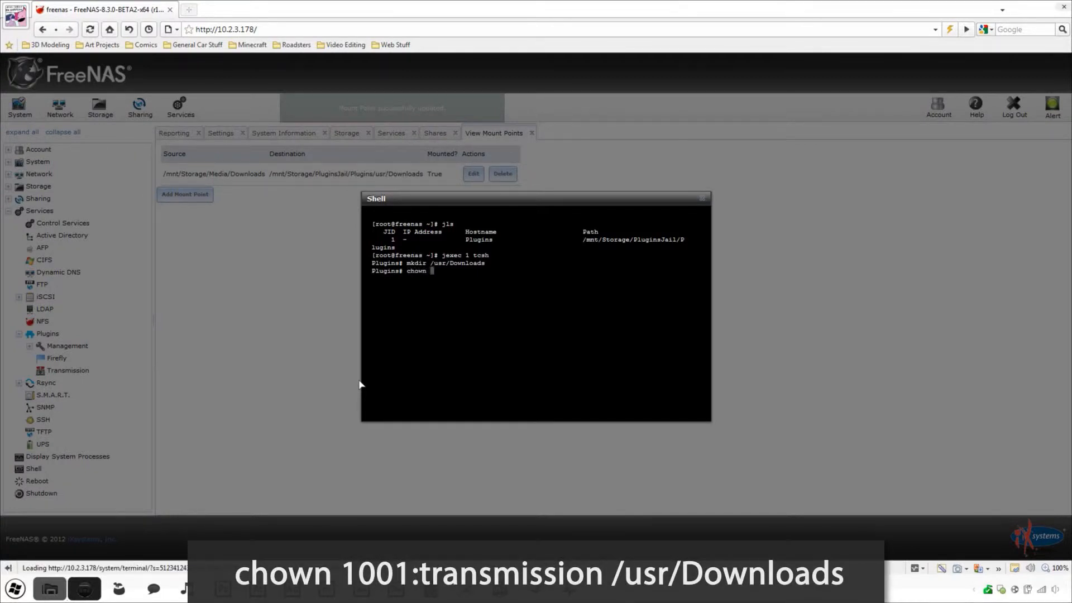
{"action": "type", "text": "1001"}
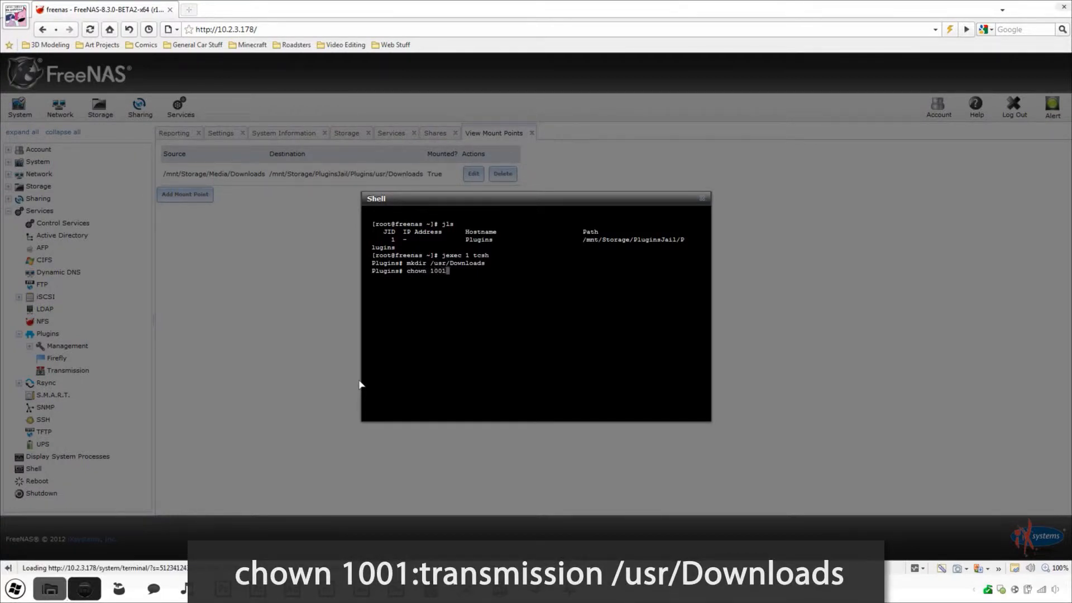
{"action": "type", "text": ":transmission /usr/Downloads/"}
{"action": "key", "text": "Return"}
{"action": "type", "text": "chmod "}
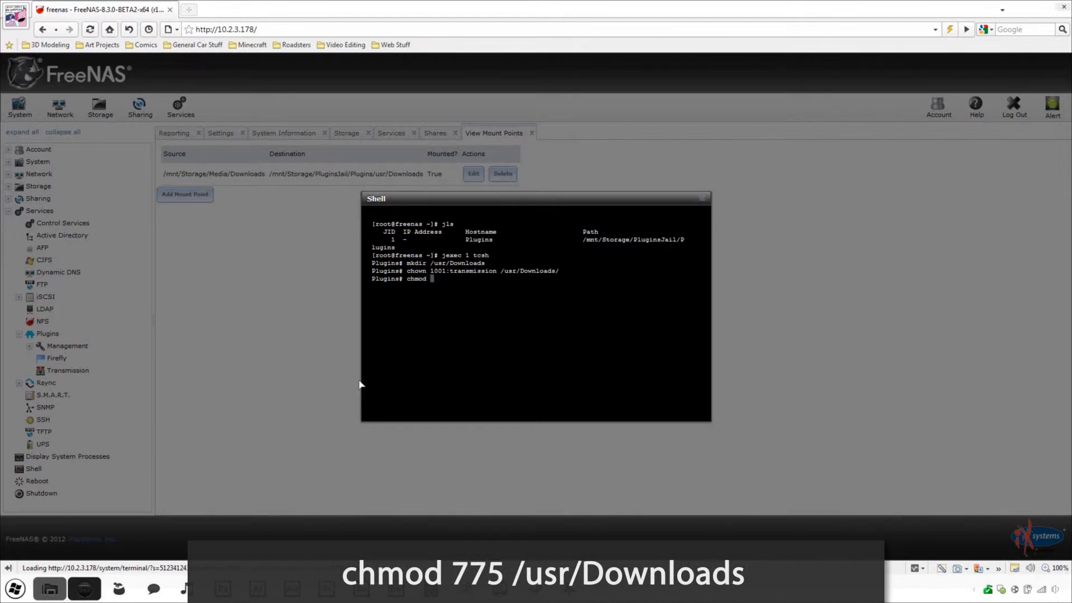
{"action": "type", "text": "775"}
{"action": "type", "text": "/usr/Downloads/"}
{"action": "key", "text": "Return"}
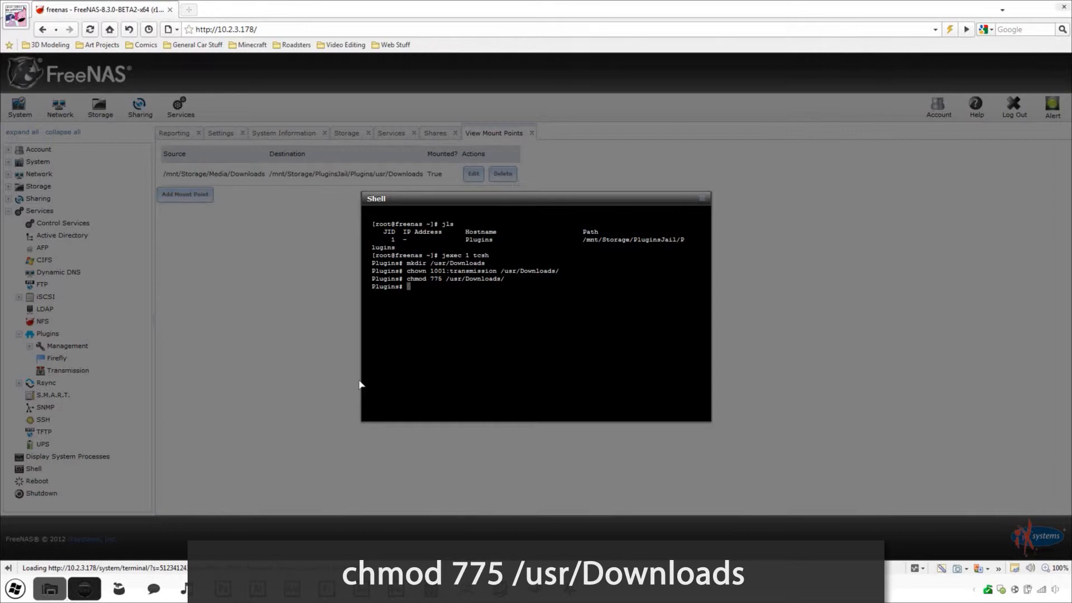
- Close the Shell window
{"action": "left_click", "coordinate": [702, 199]}
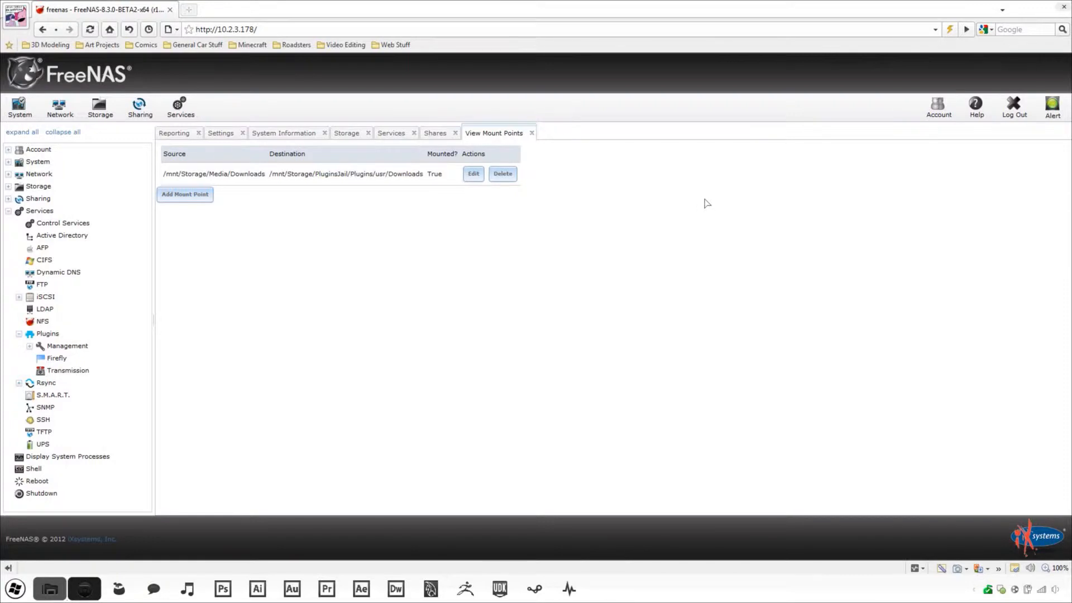
{"action": "left_click", "coordinate": [108, 373]}
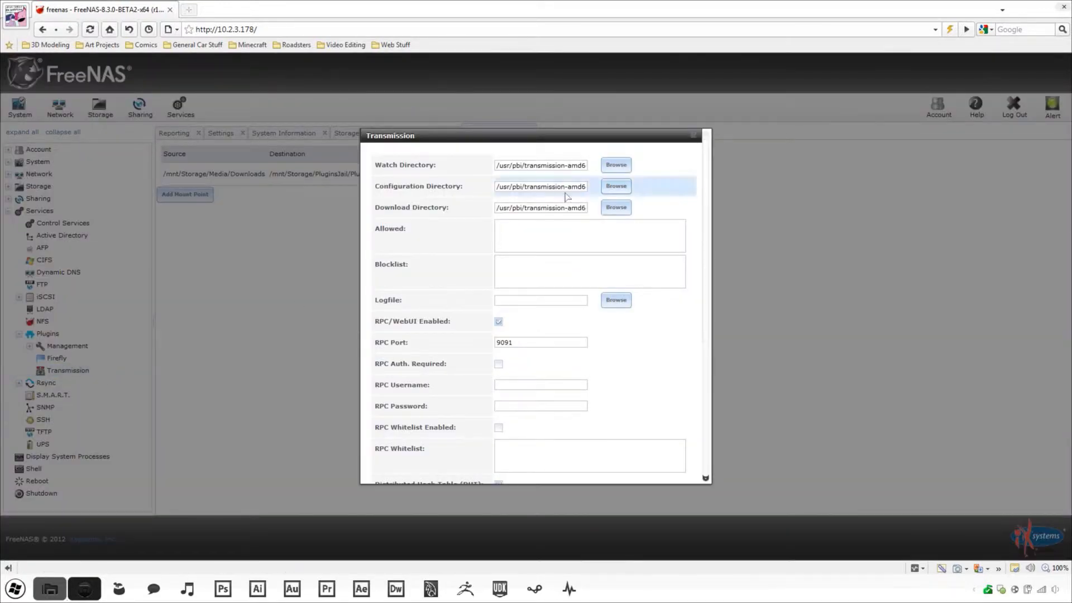
{"action": "left_click", "coordinate": [616, 165]}
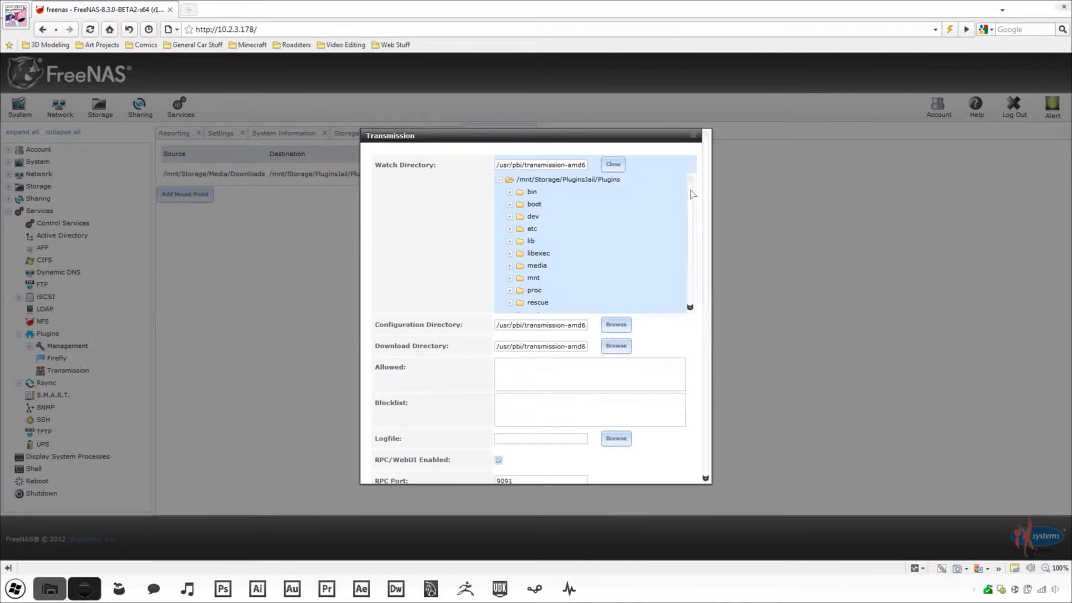
{"action": "left_click_drag", "start_coordinate": [691, 191], "coordinate": [693, 268]}
{"action": "left_click", "coordinate": [511, 296]}
{"action": "left_click", "coordinate": [553, 311]}
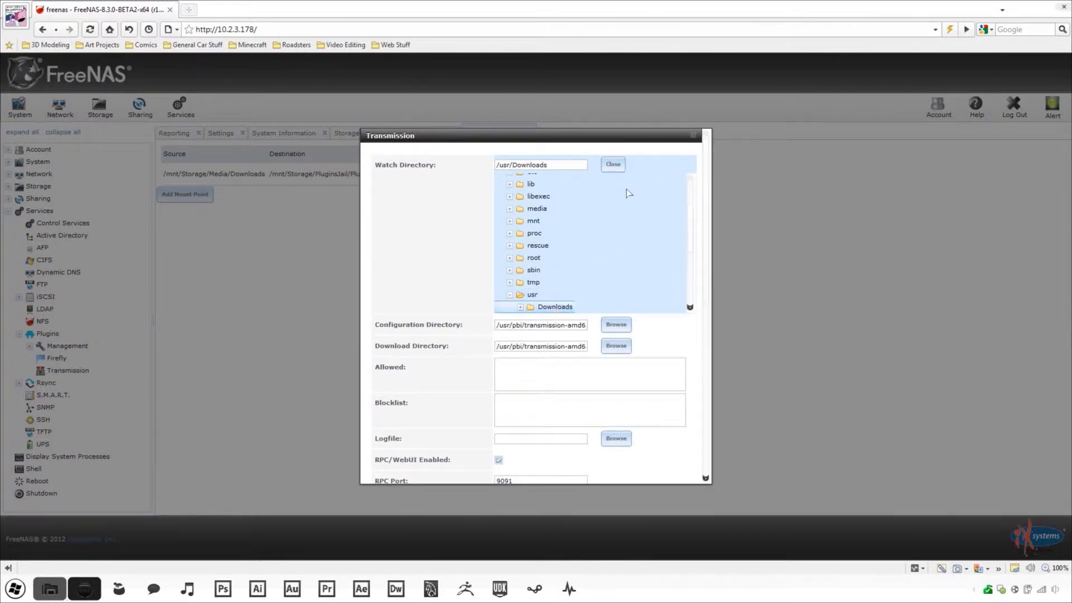
{"action": "left_click", "coordinate": [613, 165]}
{"action": "double_click", "coordinate": [569, 211]}
{"action": "triple_click", "coordinate": [569, 211]}
{"action": "type", "text": "/usr/Downloads"}
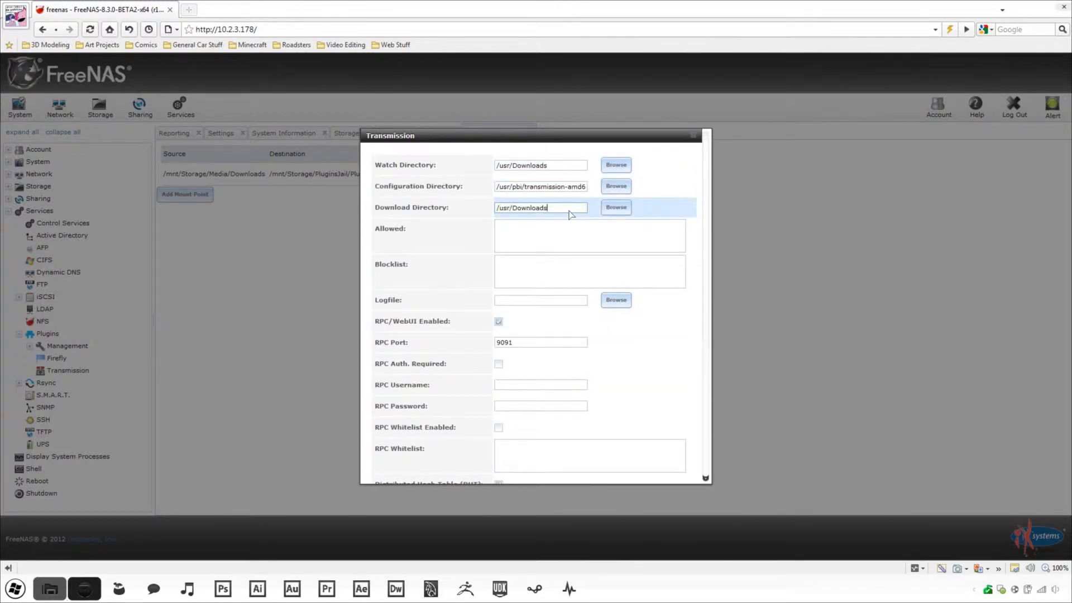
- Set the logfile to /usr/Downloads/transmission.log and save the Transmission settings
{"action": "left_click", "coordinate": [616, 299]}
{"action": "scroll", "coordinate": [586, 383], "scroll_direction": "down", "scroll_amount": 1}
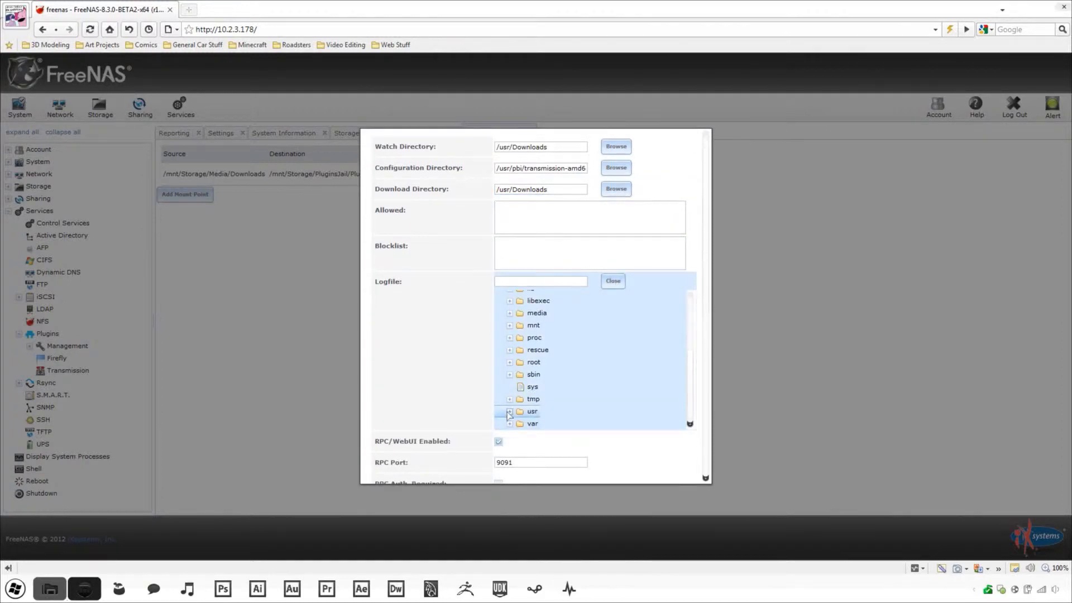
{"action": "left_click", "coordinate": [509, 411]}
{"action": "left_click", "coordinate": [519, 423]}
{"action": "scroll", "coordinate": [592, 415], "scroll_direction": "down", "scroll_amount": 1}
{"action": "left_click", "coordinate": [573, 398]}
{"action": "left_click", "coordinate": [614, 281]}
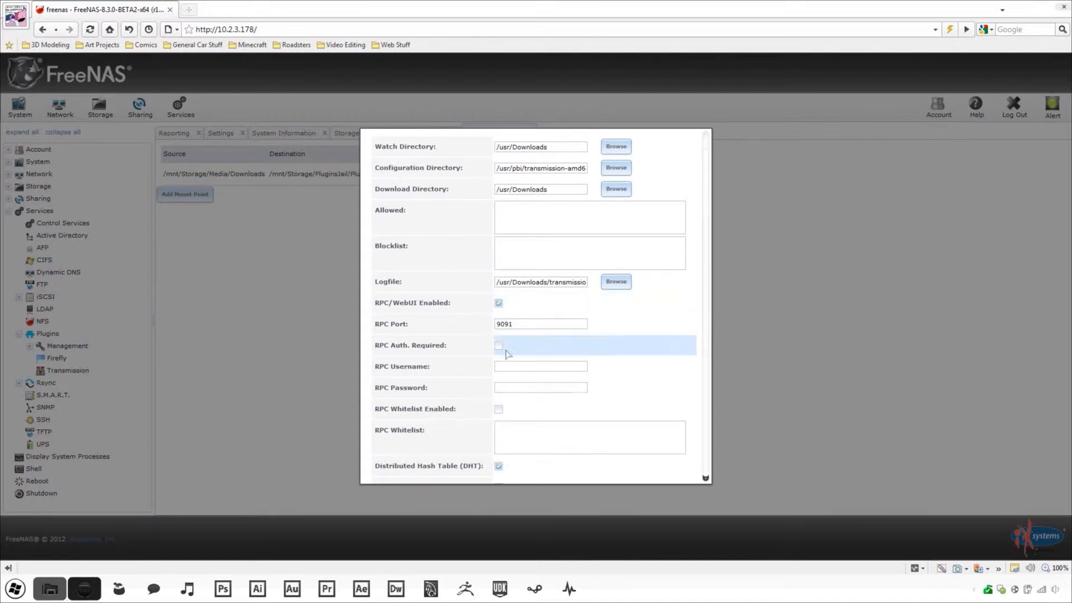
{"action": "scroll", "coordinate": [622, 358], "scroll_direction": "down", "scroll_amount": 3}
{"action": "scroll", "coordinate": [626, 356], "scroll_direction": "down", "scroll_amount": 4}
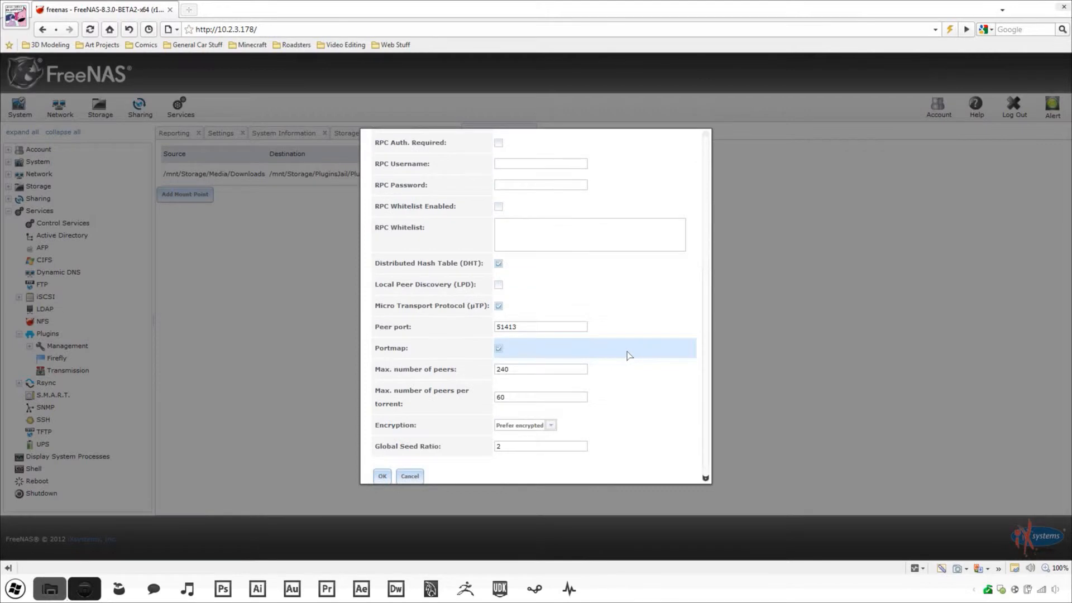
{"action": "left_click", "coordinate": [385, 466]}
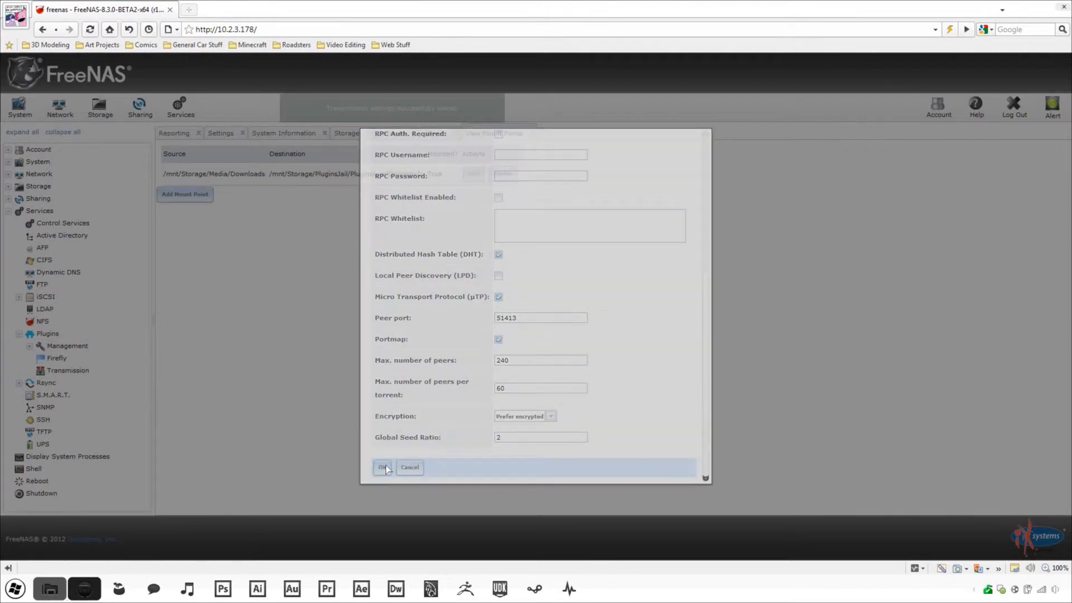
{"action": "left_click", "coordinate": [391, 134]}
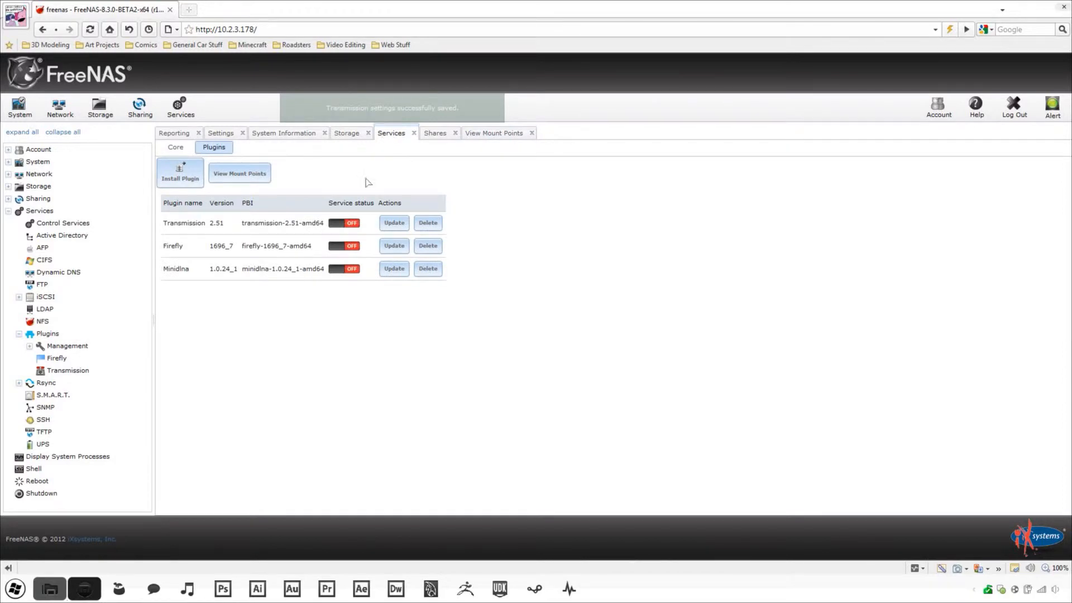
- Turn the Transmission service on and load 10.2.85.100:9091 in a new browser tab
{"action": "left_click", "coordinate": [352, 227]}
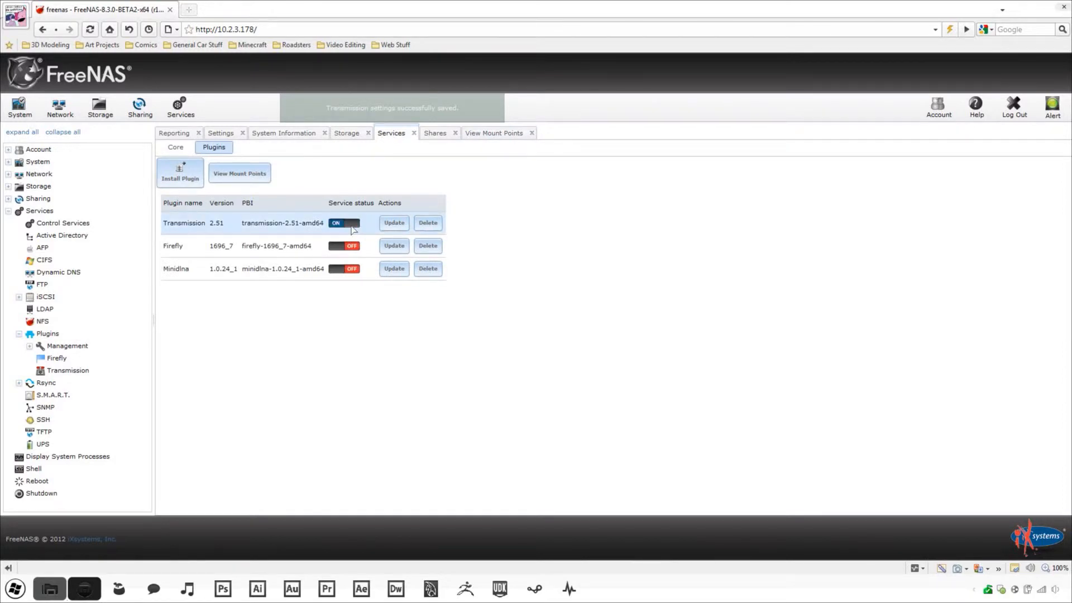
{"action": "key", "text": "ctrl+t"}
{"action": "type", "text": "1"}
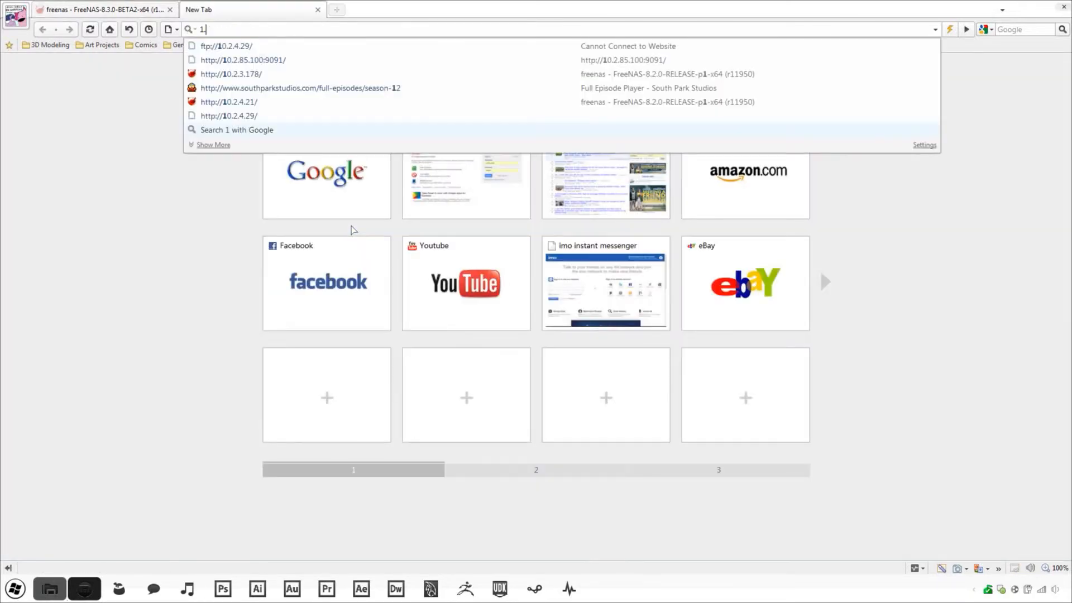
{"action": "type", "text": "0"}
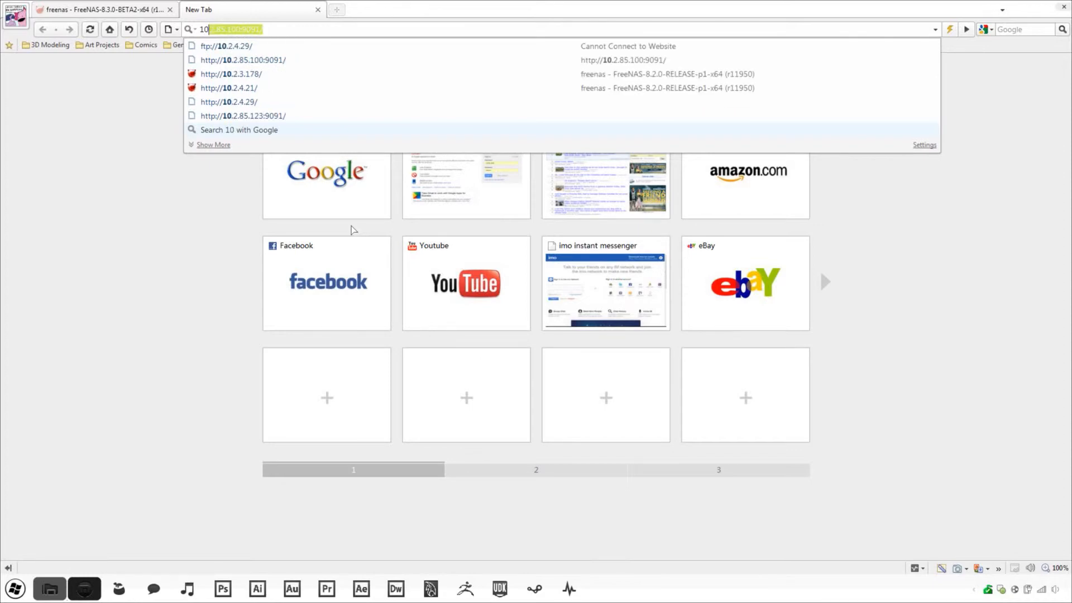
{"action": "key", "text": "Return"}
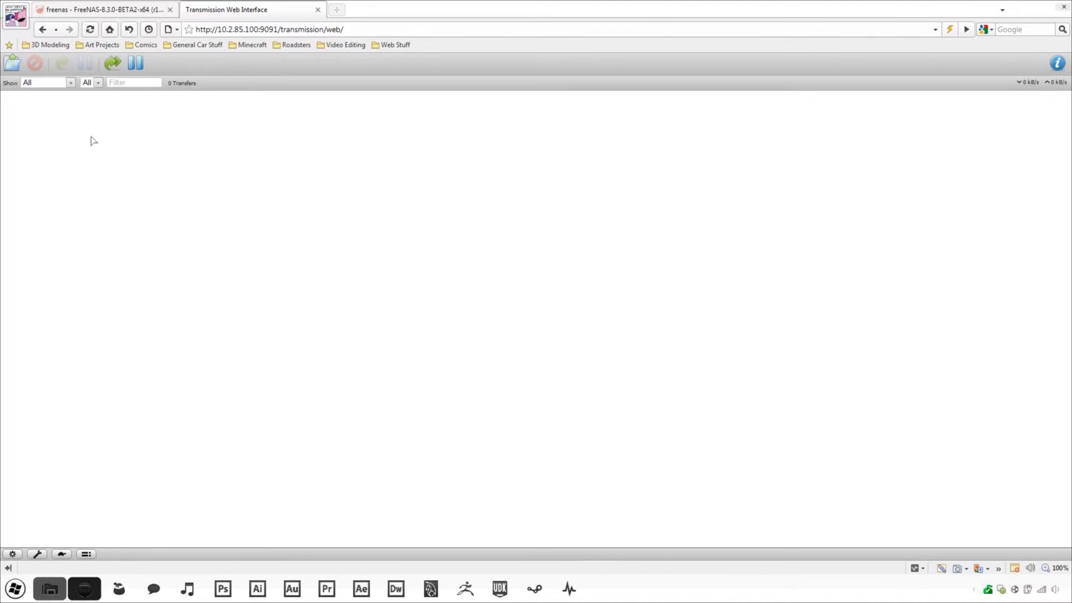
- Upload the Sick of Sarah .torrent file to start downloading the 2205 BitTorrent Edition
{"action": "left_click", "coordinate": [11, 65]}
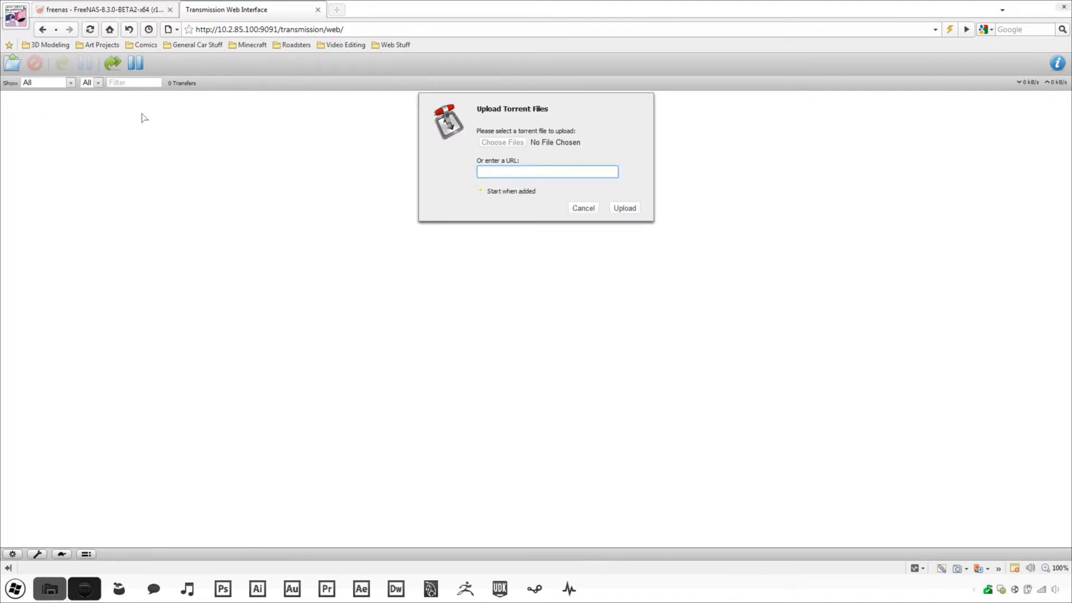
{"action": "left_click", "coordinate": [501, 143]}
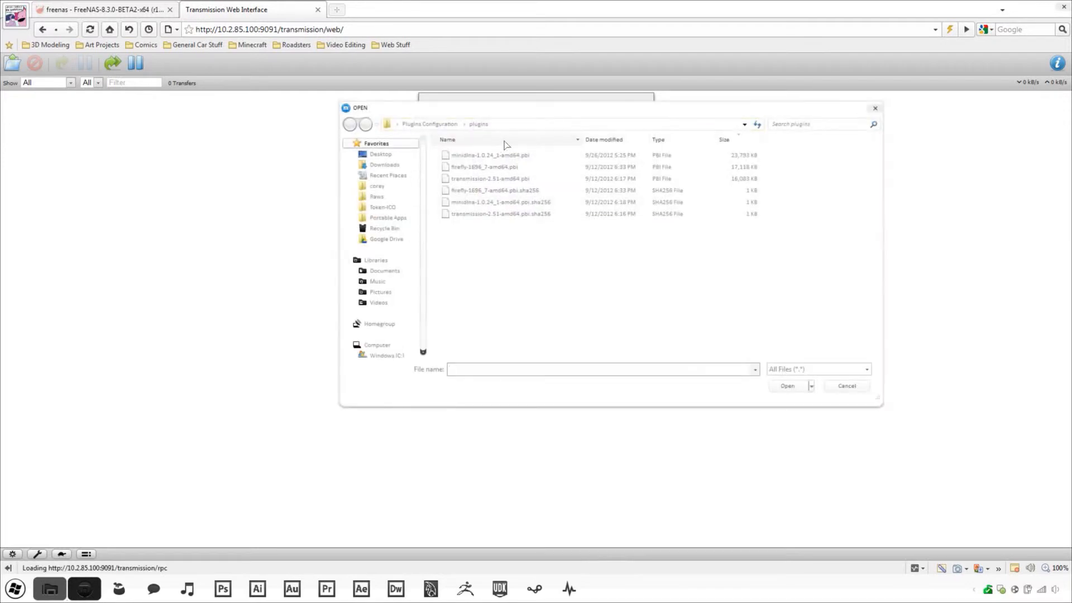
{"action": "double_click", "coordinate": [478, 214]}
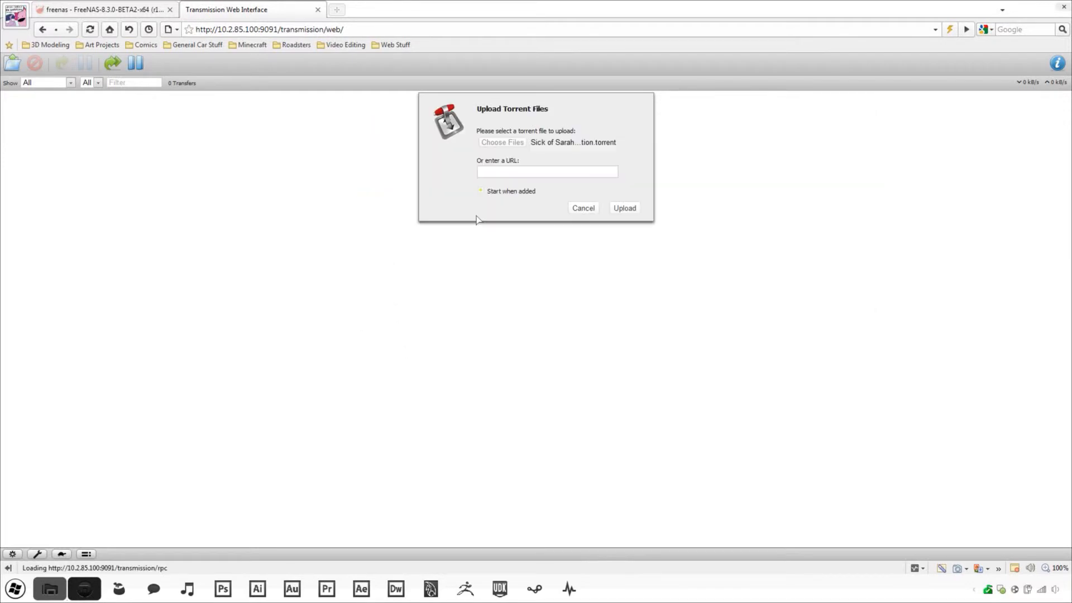
{"action": "left_click", "coordinate": [619, 211]}
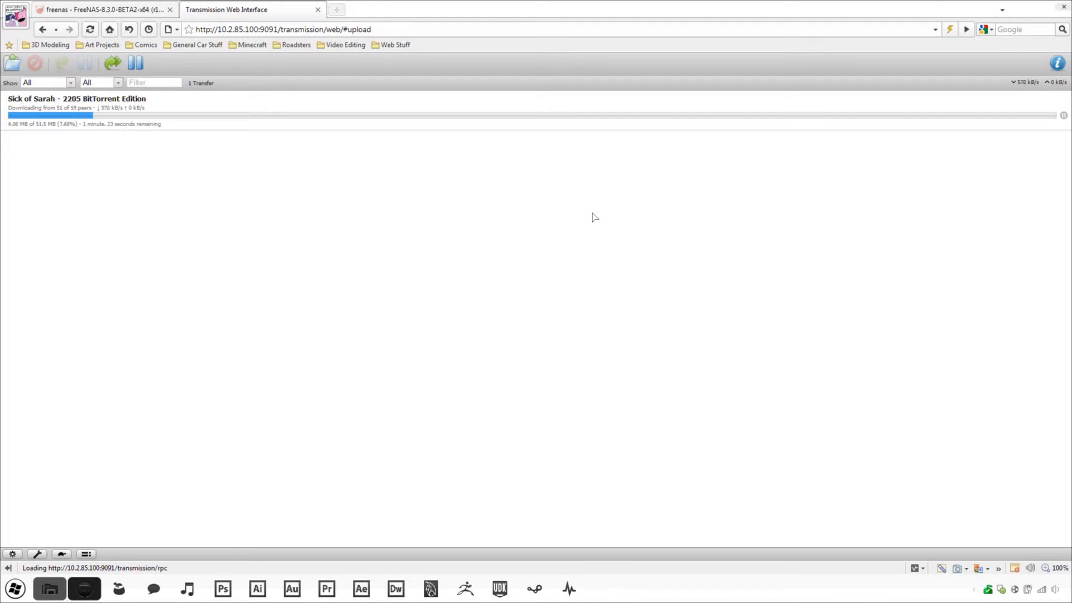
- Return to FreeNAS, open the Firefly plugin settings, and enter an admin password
{"action": "left_click", "coordinate": [137, 14]}
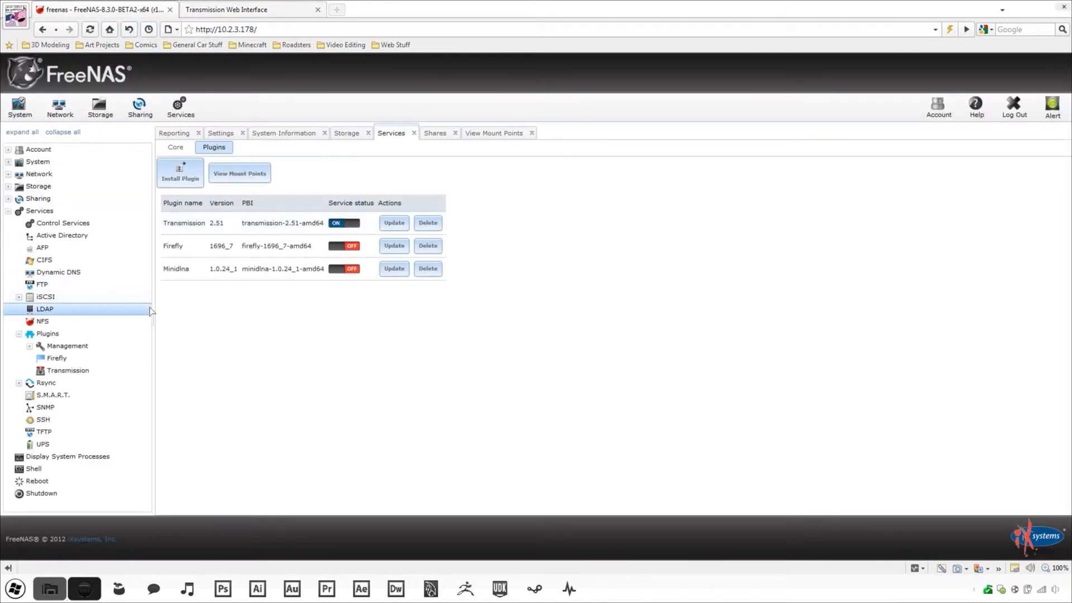
{"action": "left_click", "coordinate": [140, 358]}
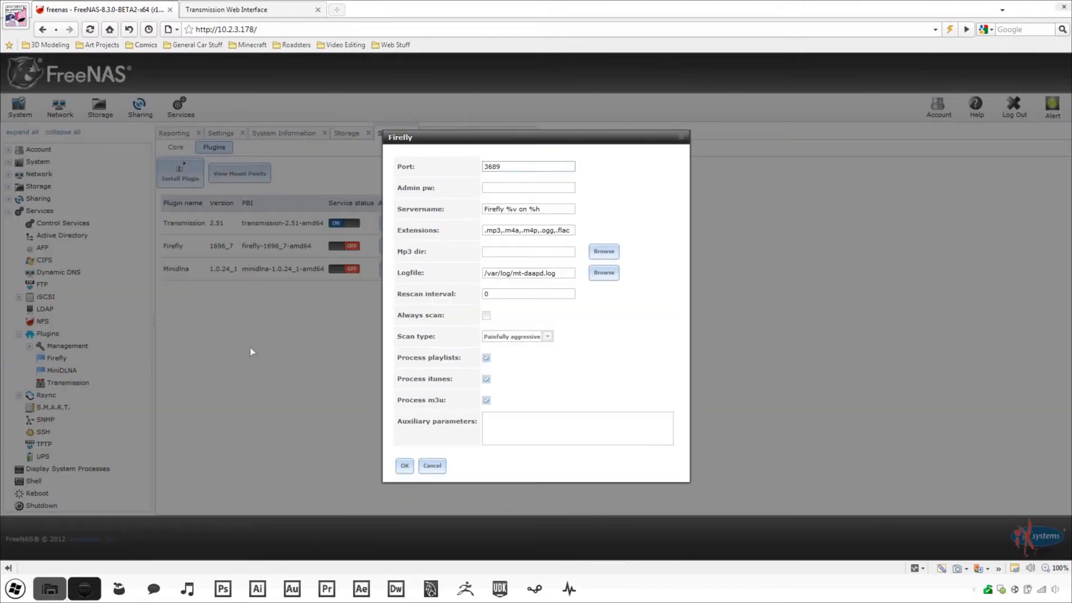
{"action": "left_click", "coordinate": [504, 191]}
{"action": "type", "text": "******"}
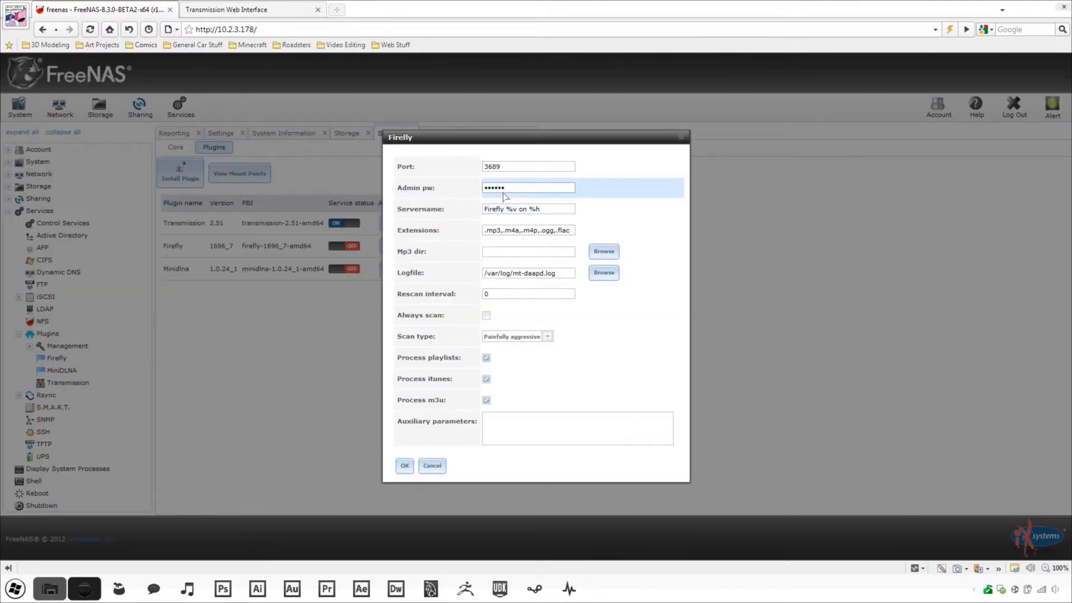
- Set Firefly's mp3 directory to /usr/Downloads, keep Painfully aggressive scanning, and save
{"action": "left_click", "coordinate": [604, 251]}
{"action": "scroll", "coordinate": [497, 326], "scroll_direction": "down", "scroll_amount": 5}
{"action": "left_click", "coordinate": [489, 324]}
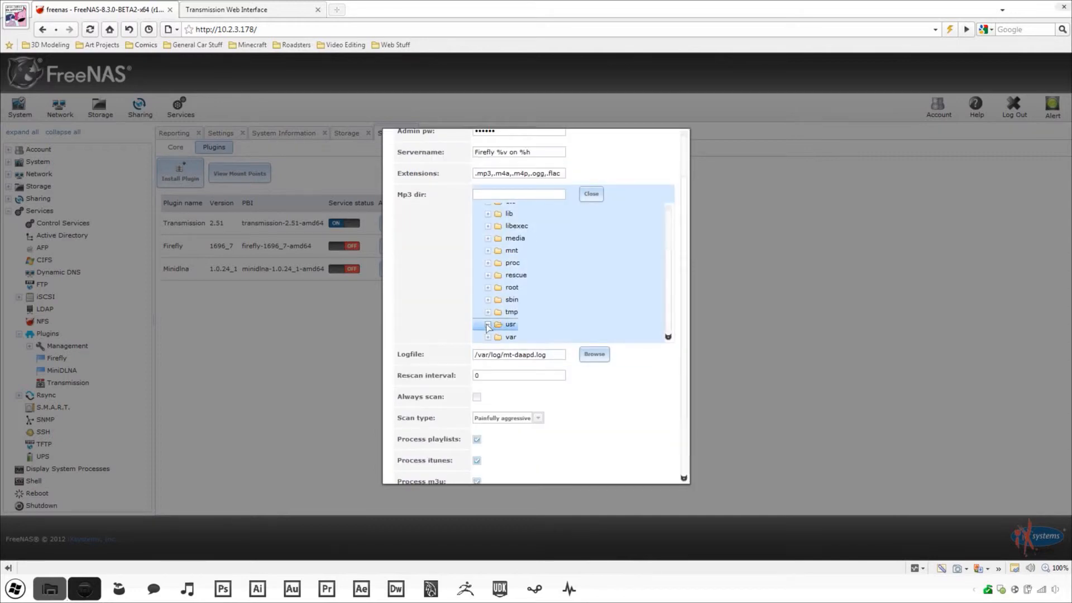
{"action": "left_click", "coordinate": [532, 336]}
{"action": "left_click", "coordinate": [591, 195]}
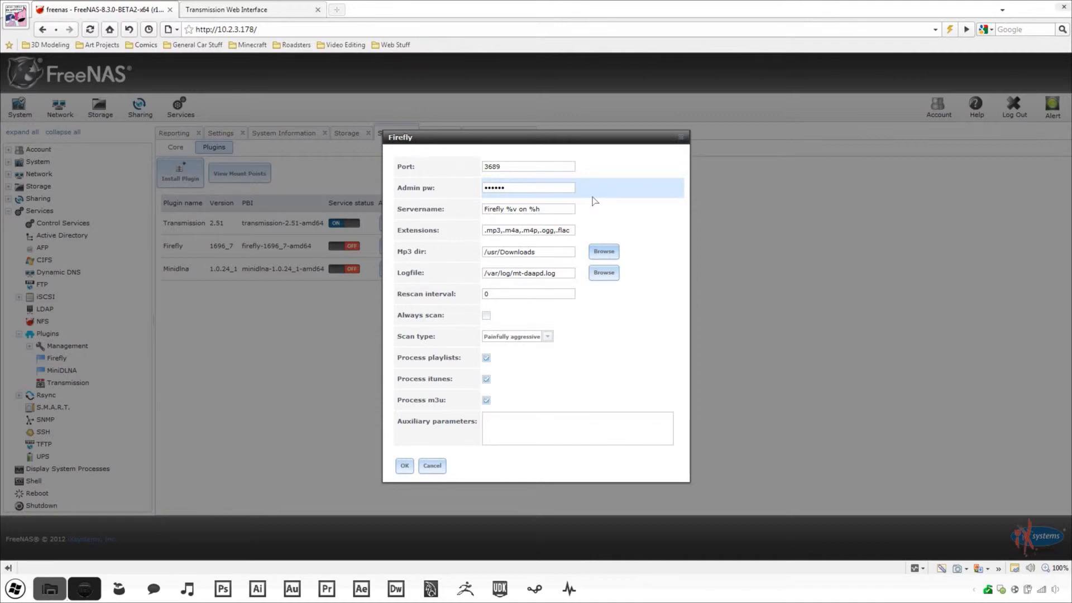
{"action": "left_click", "coordinate": [547, 337]}
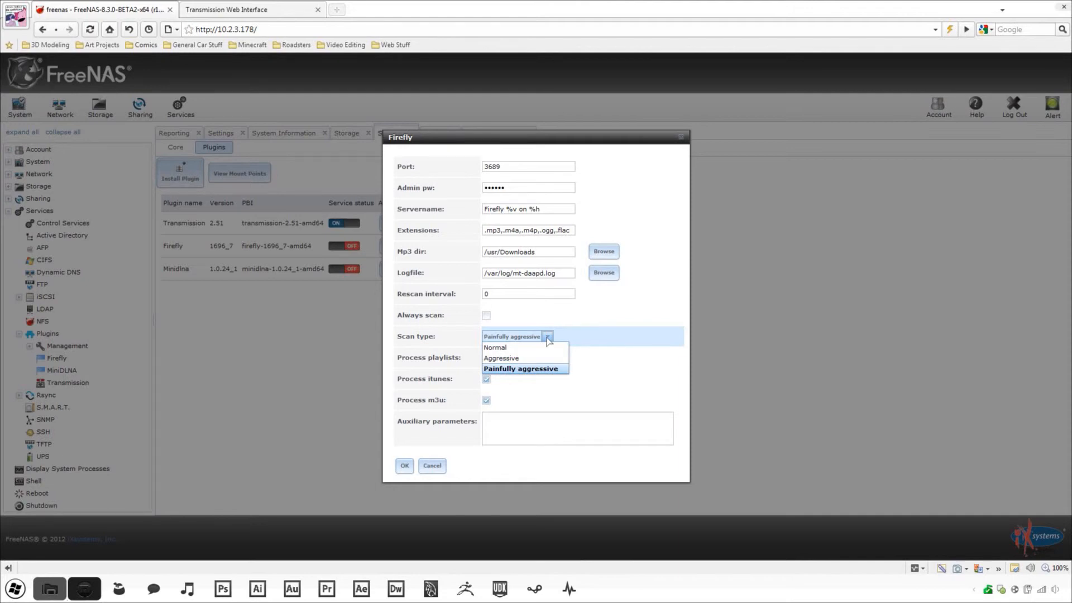
{"action": "left_click", "coordinate": [536, 367]}
{"action": "left_click", "coordinate": [404, 466]}
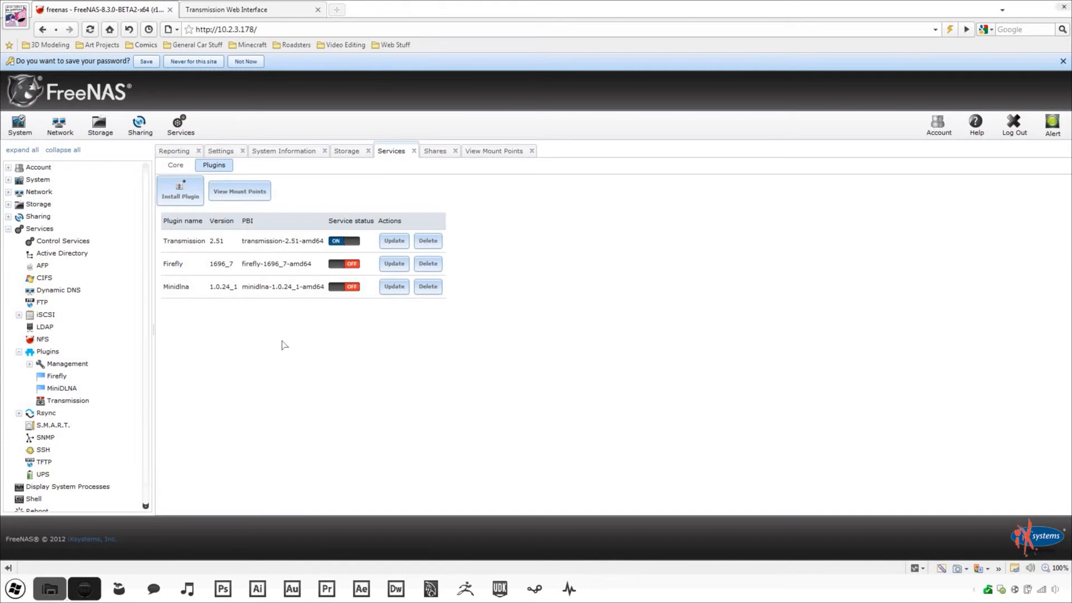
- Turn Firefly on and give MiniDLNA the friendly name 'FreeNAS-DLNA'
{"action": "left_click", "coordinate": [351, 264]}
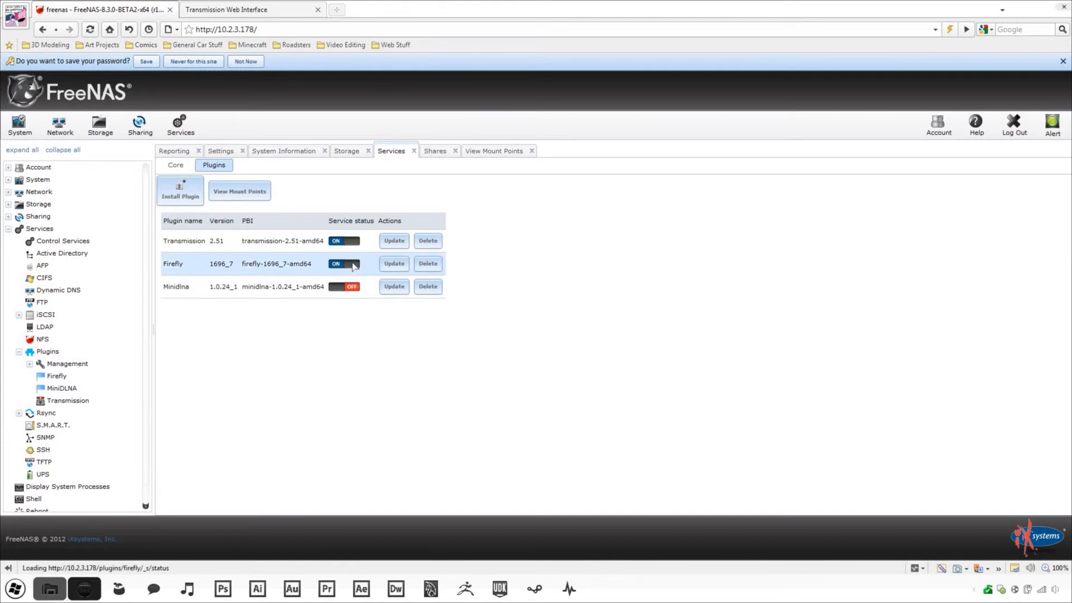
{"action": "left_click", "coordinate": [246, 63]}
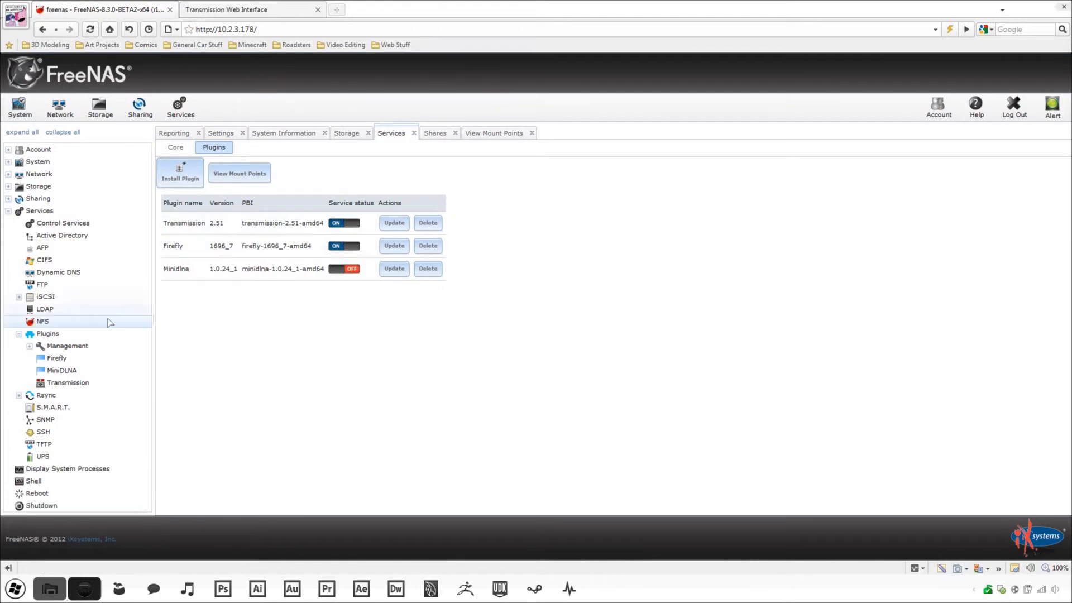
{"action": "left_click", "coordinate": [84, 371]}
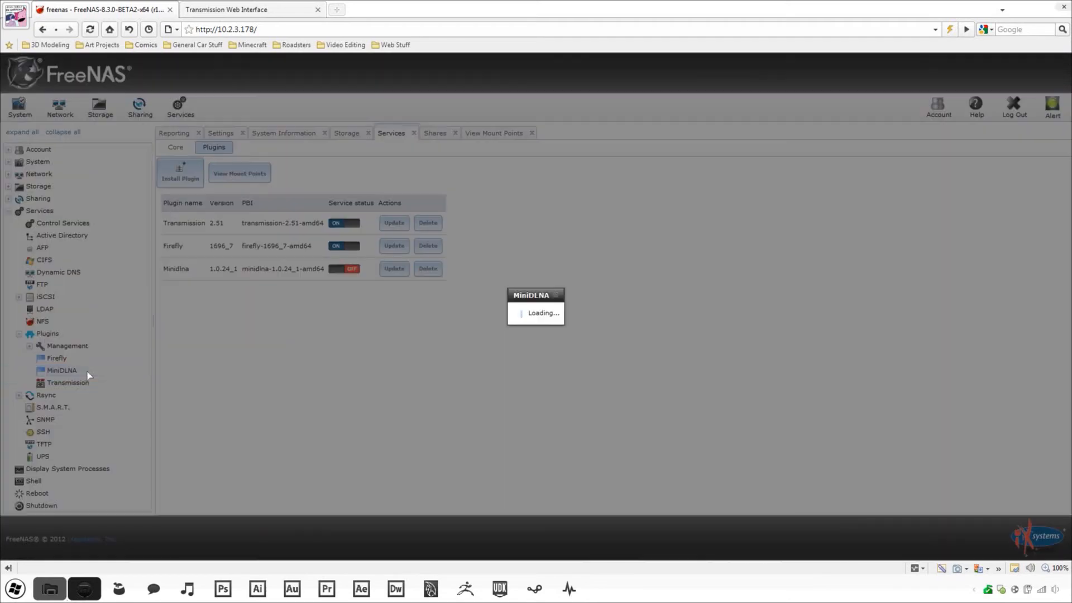
{"action": "left_click", "coordinate": [572, 207]}
{"action": "type", "text": "FreeNAS-DLNA"}
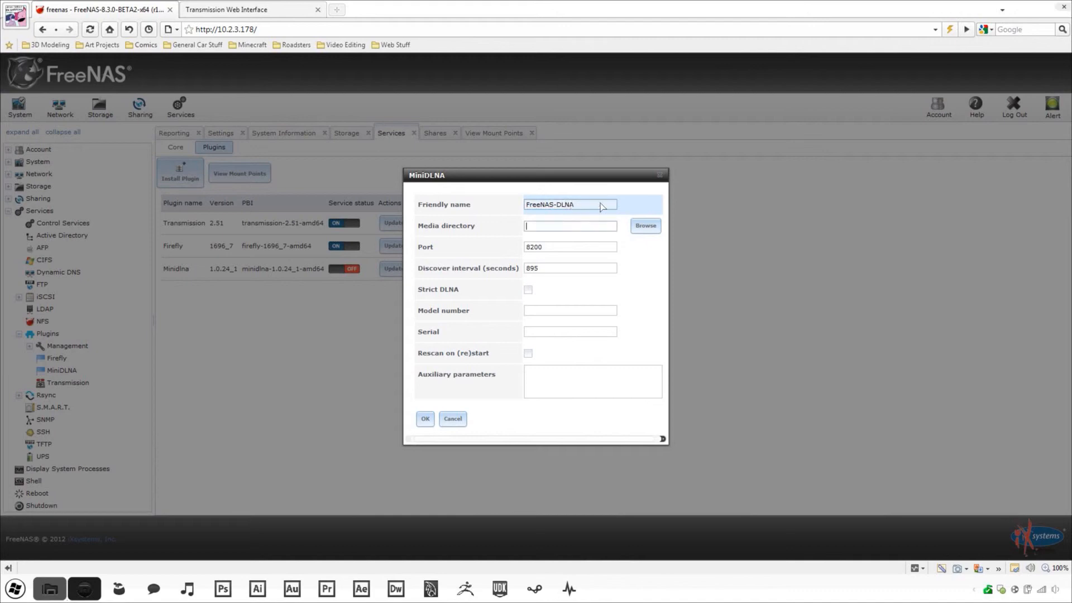
- Set MiniDLNA's media directory to /usr/Downloads with rescan on restart, save, and turn it on
{"action": "left_click", "coordinate": [646, 226]}
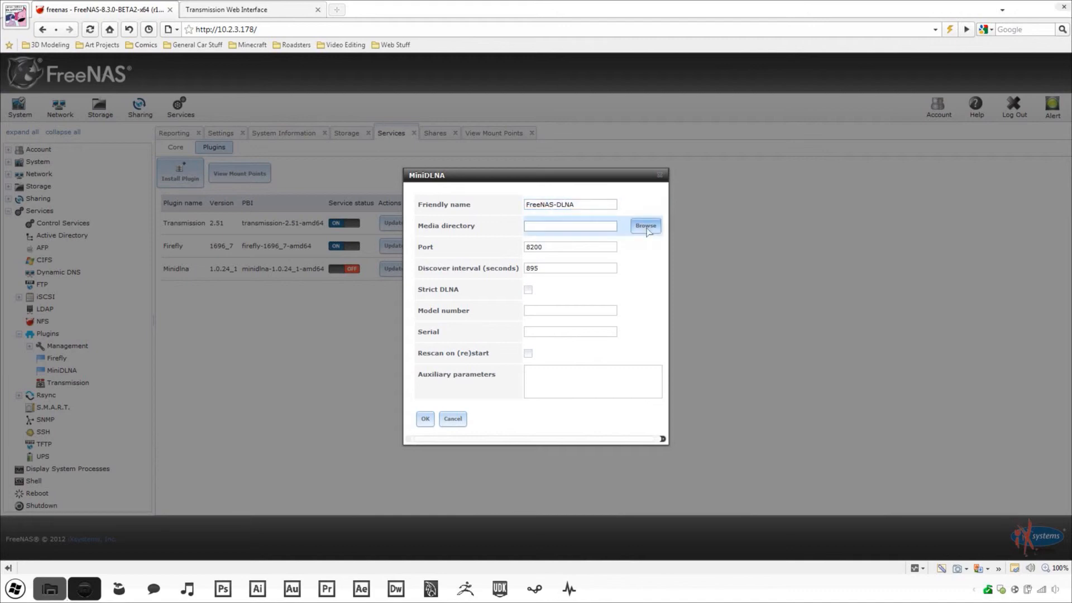
{"action": "left_click_drag", "start_coordinate": [643, 237], "coordinate": [640, 307]}
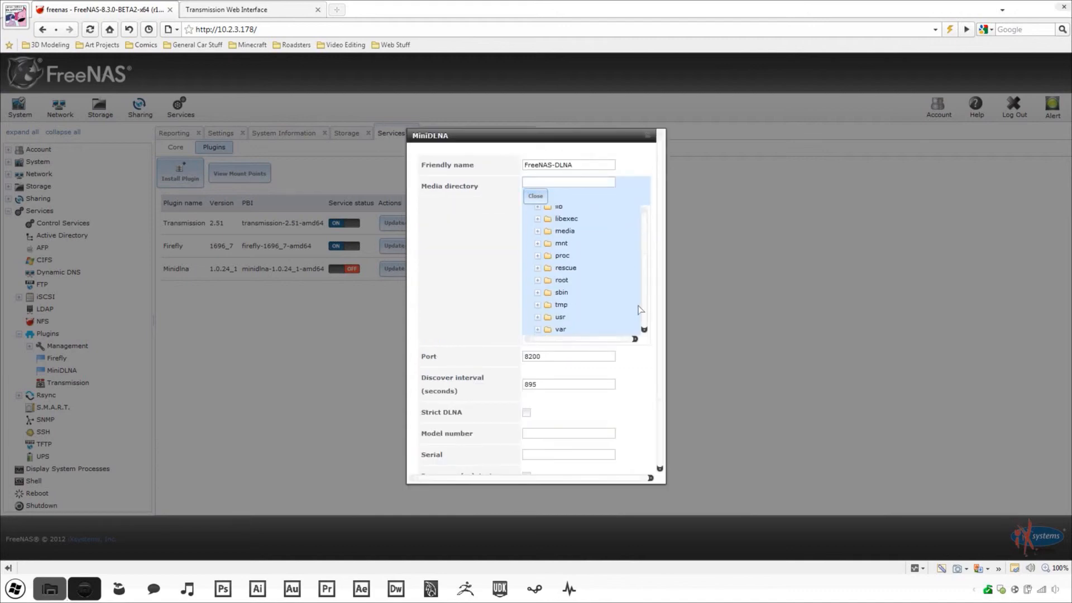
{"action": "left_click", "coordinate": [539, 317]}
{"action": "left_click", "coordinate": [580, 329]}
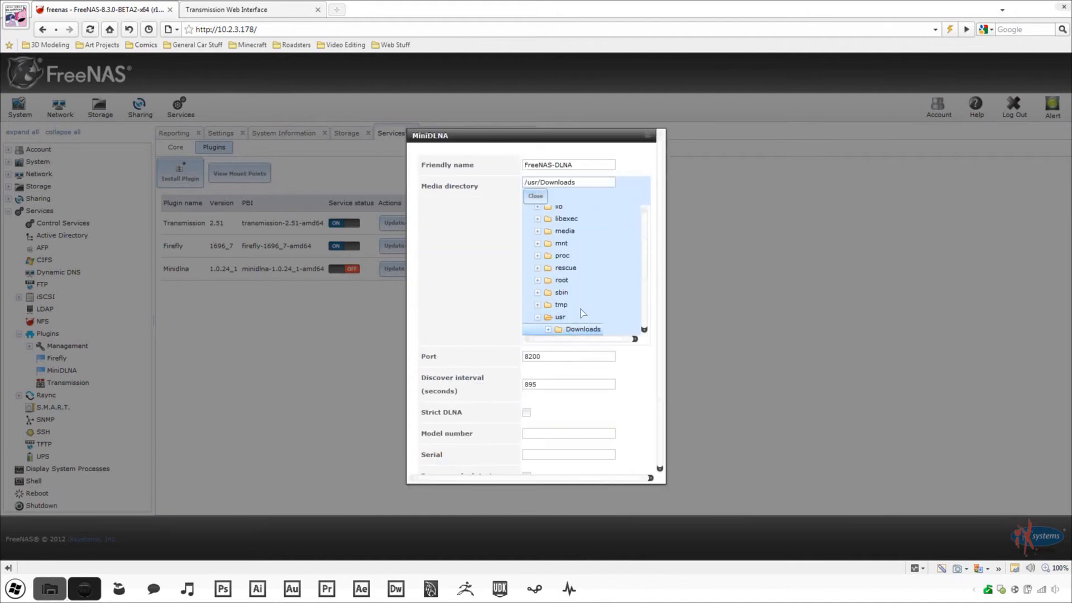
{"action": "left_click", "coordinate": [536, 196]}
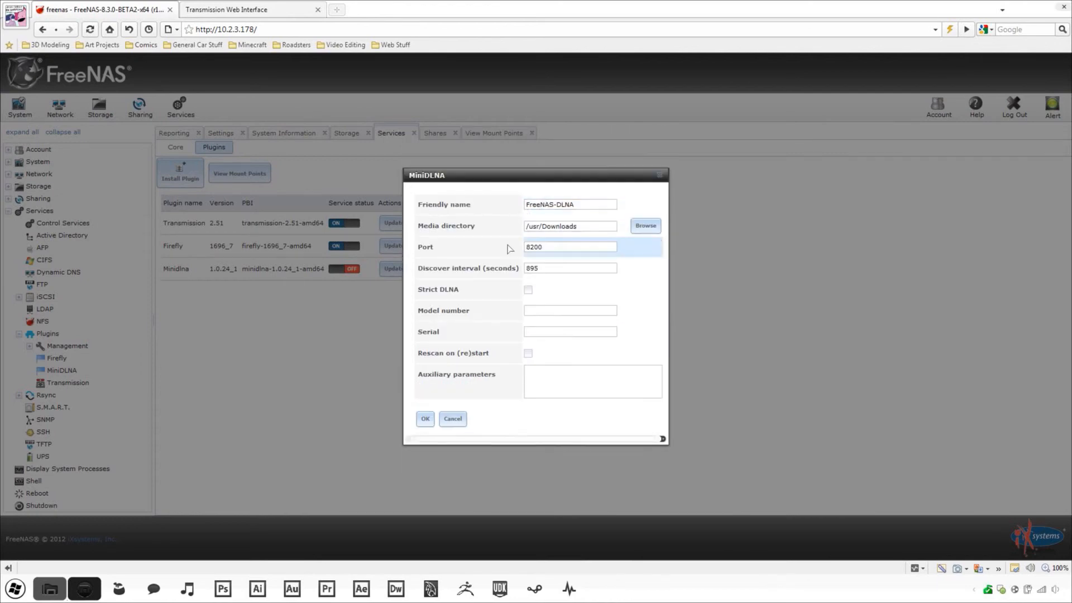
{"action": "left_click", "coordinate": [528, 354]}
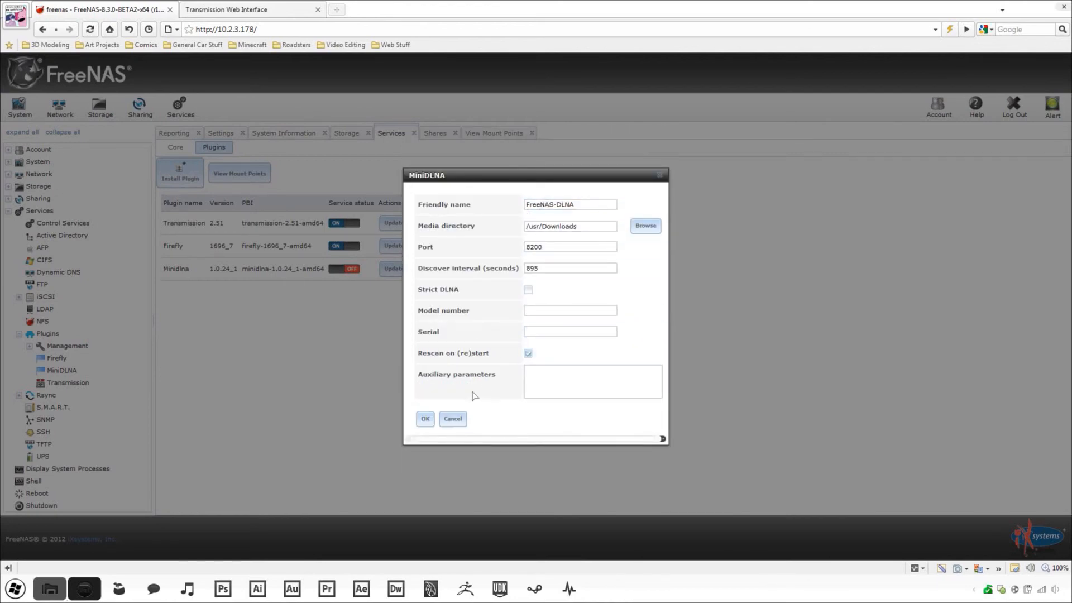
{"action": "left_click", "coordinate": [426, 419]}
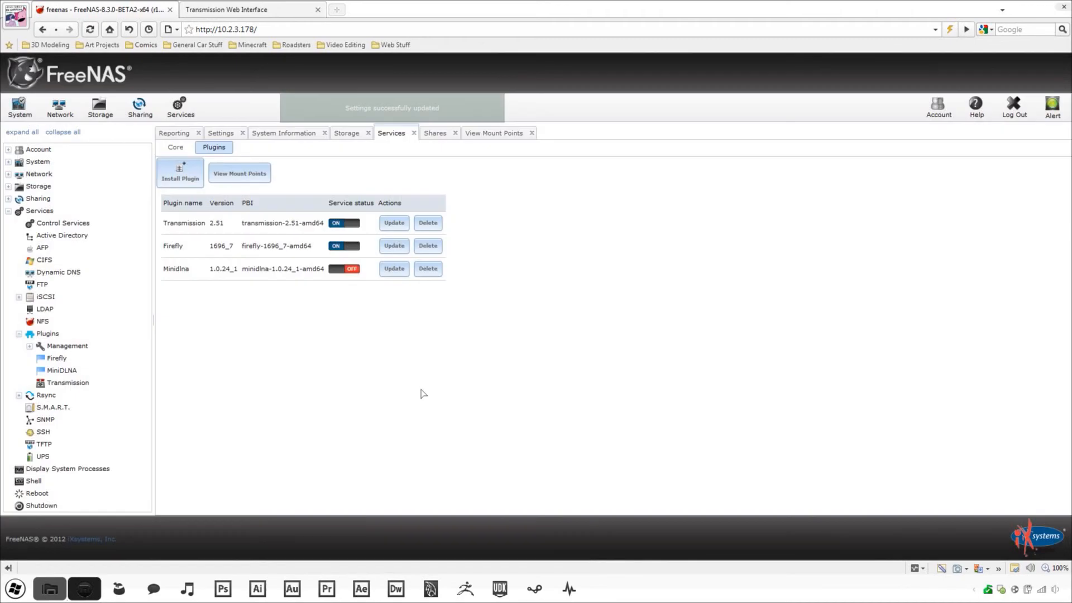
{"action": "left_click", "coordinate": [349, 272]}
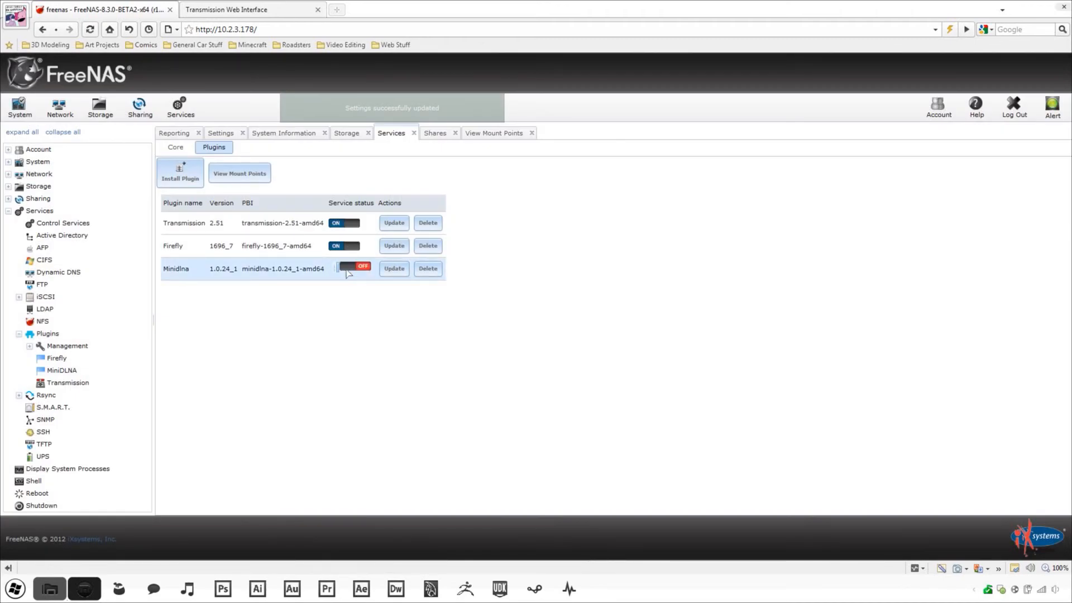
{"action": "left_click", "coordinate": [246, 6]}
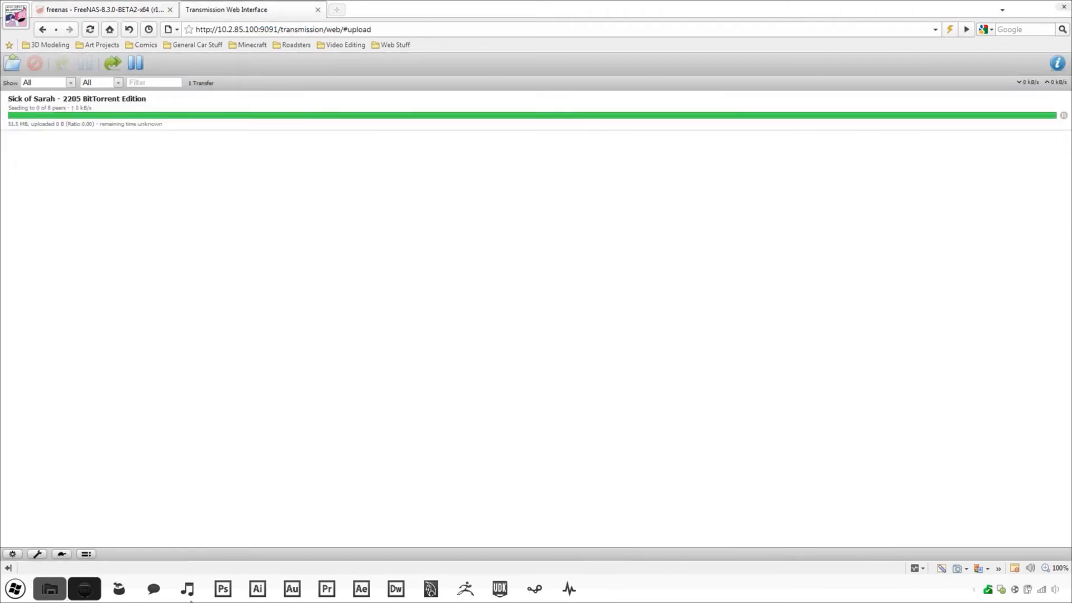
- In iTunes, play Overexposure from the shared 'Firefly svn-1696 on plugins' library
{"action": "left_click", "coordinate": [187, 589]}
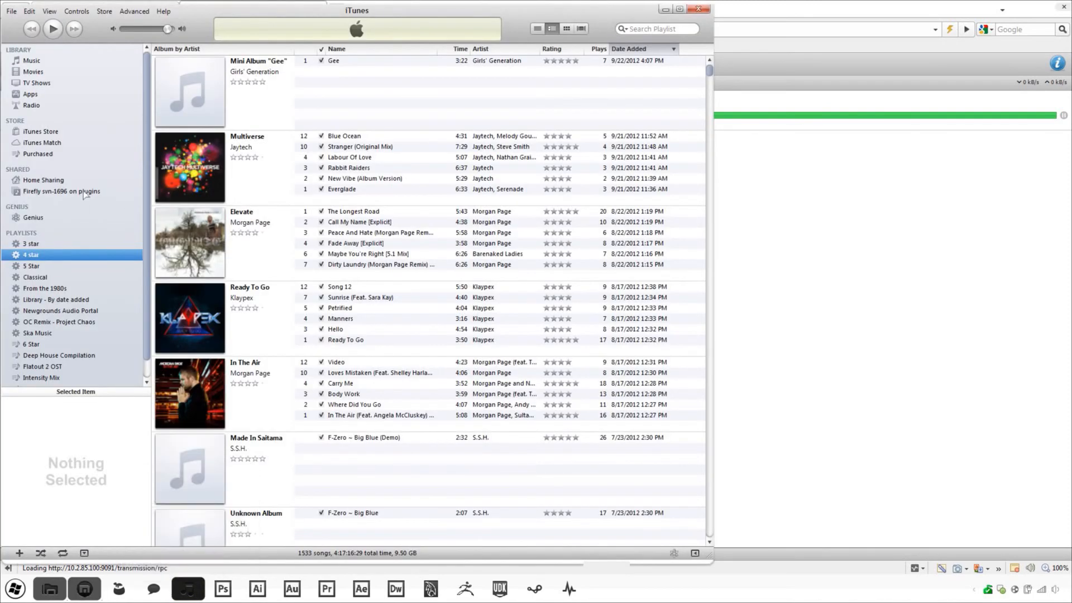
{"action": "left_click", "coordinate": [61, 191]}
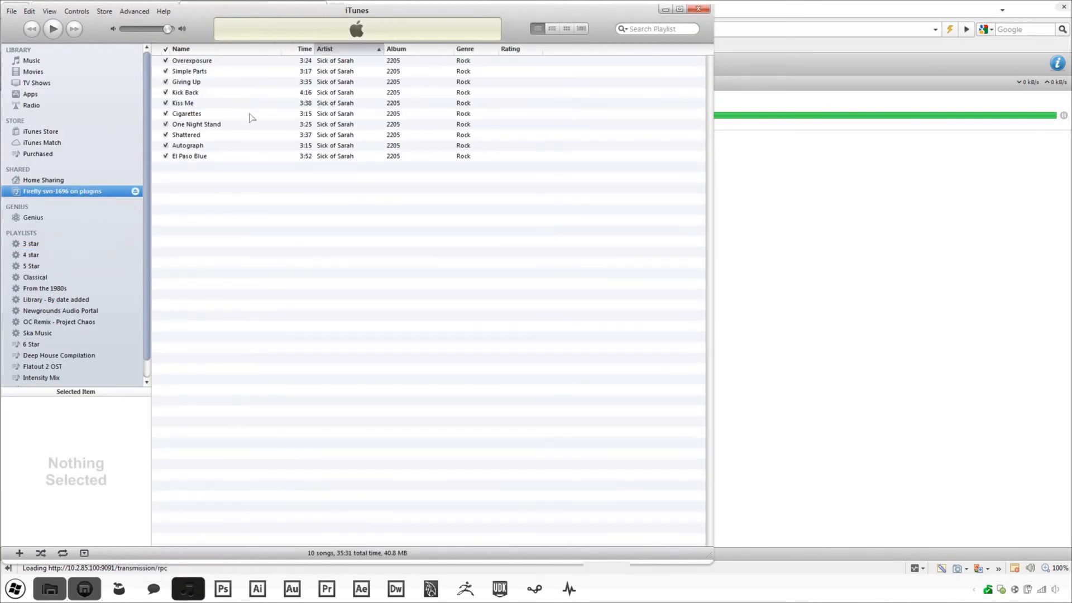
{"action": "double_click", "coordinate": [230, 61]}
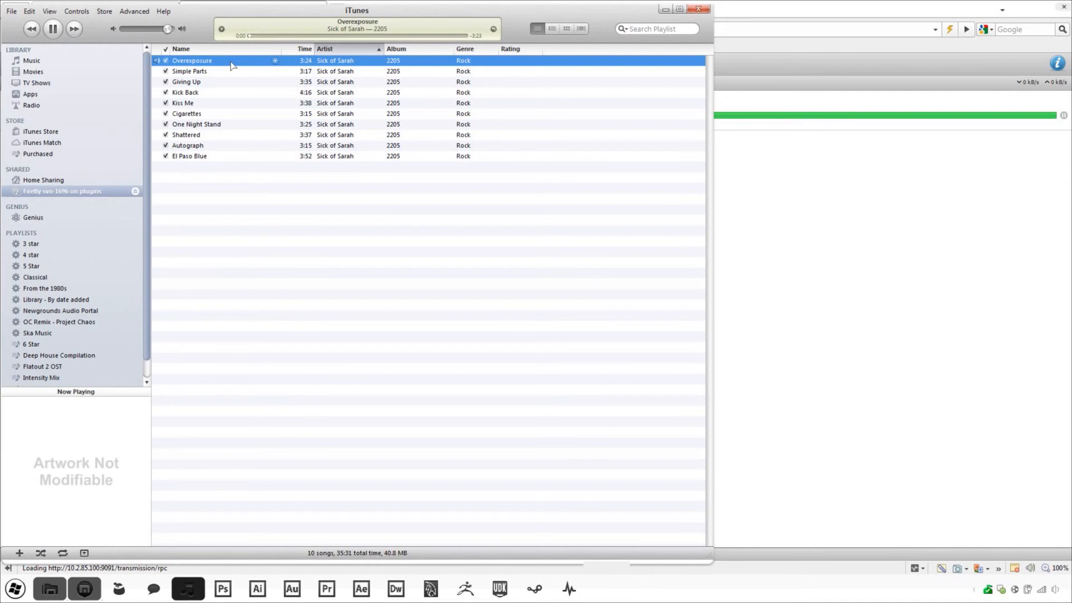